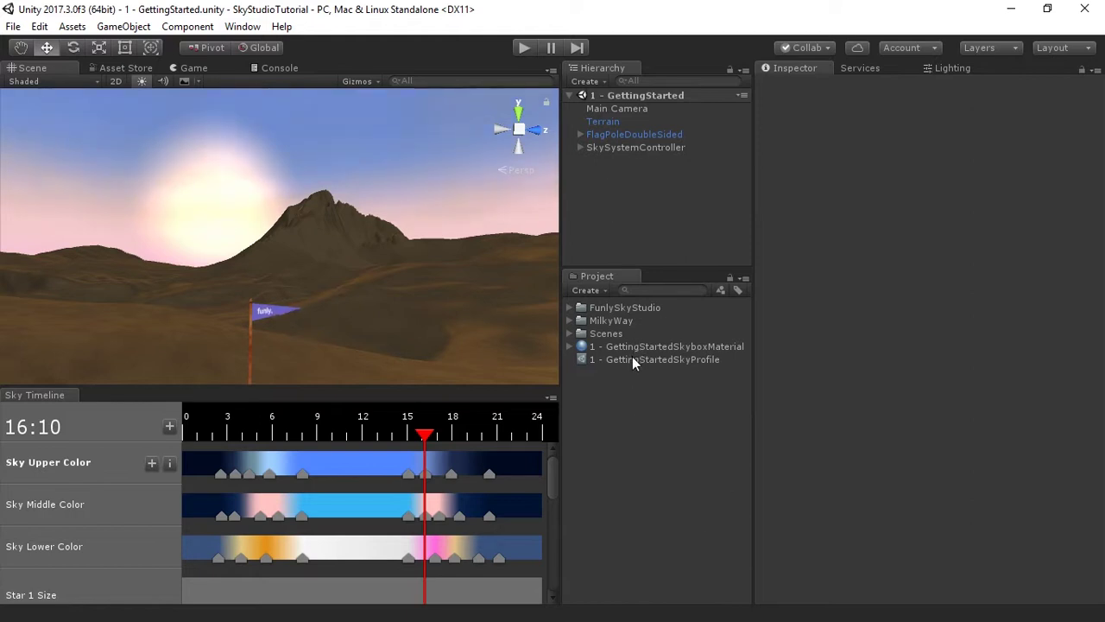
# Delete the old GettingStarted skybox material and sky profile from the Project panel
pyautogui.moveTo(632, 355); pyautogui.dragTo(640, 349)
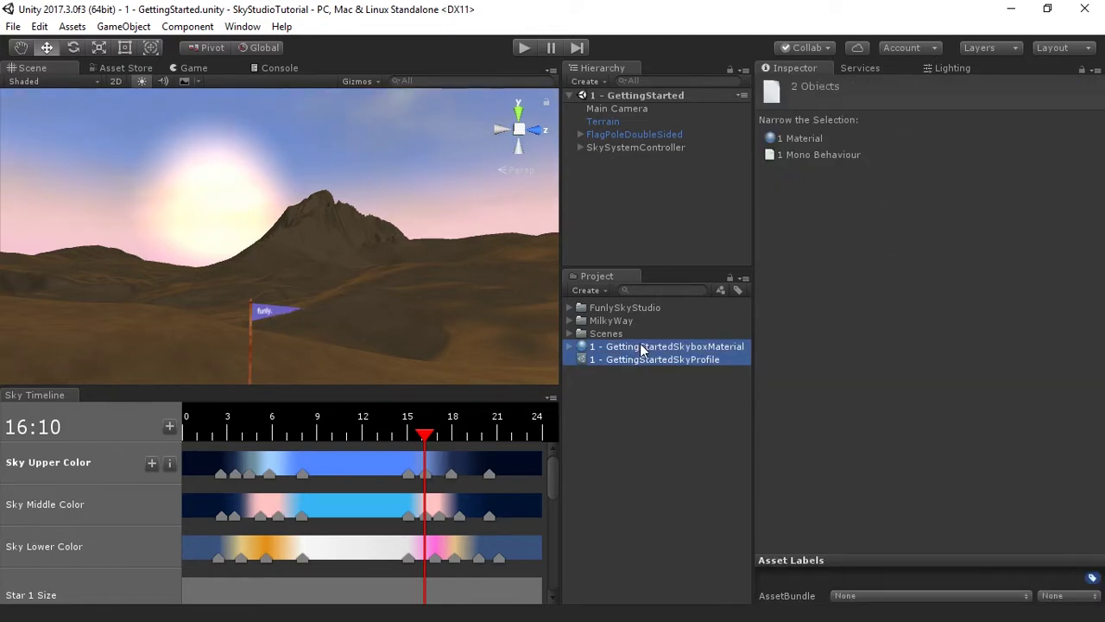
pyautogui.press('Delete')
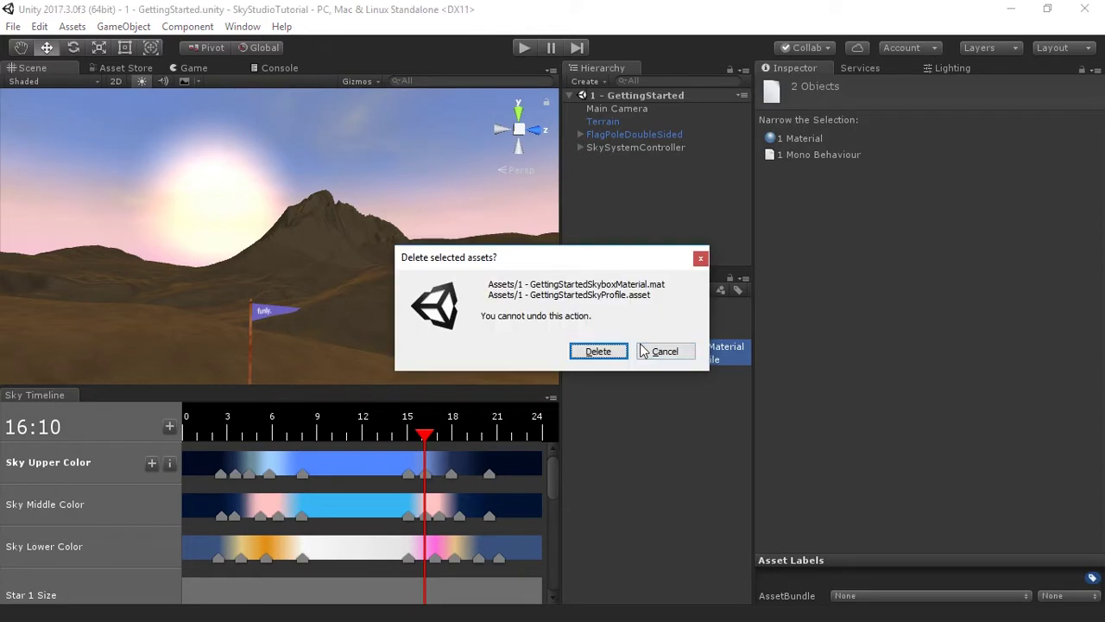
pyautogui.click(587, 349)
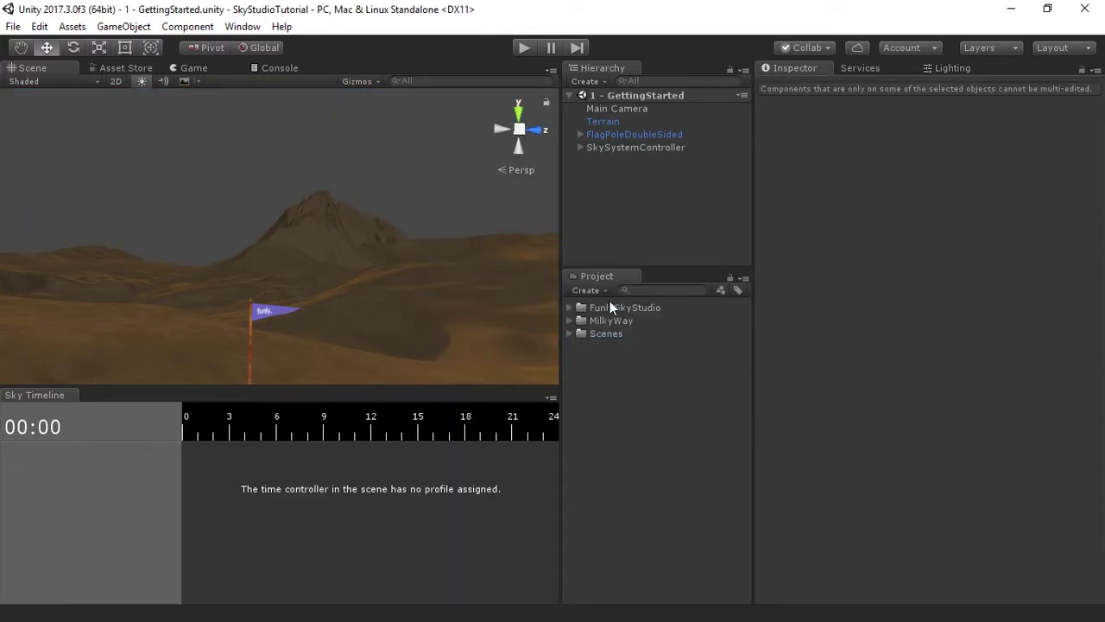
pyautogui.click(243, 26)
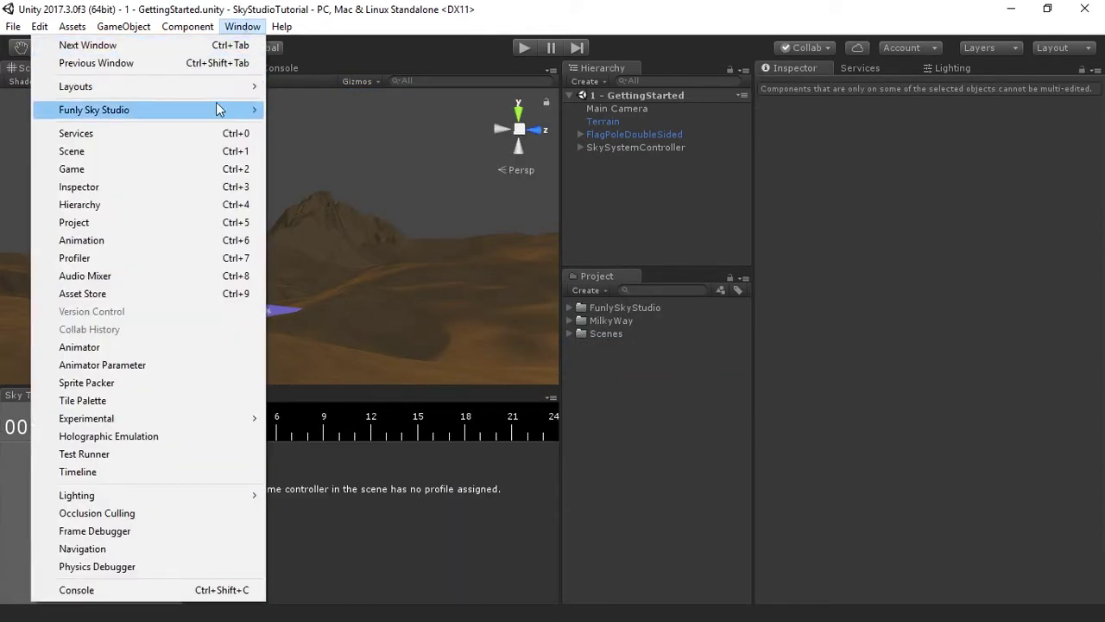
# Create a new sky system in Setup Sky from the 3D 'Blank Sky - Start from scratch' preset
pyautogui.moveTo(218, 109)
pyautogui.click(326, 107)
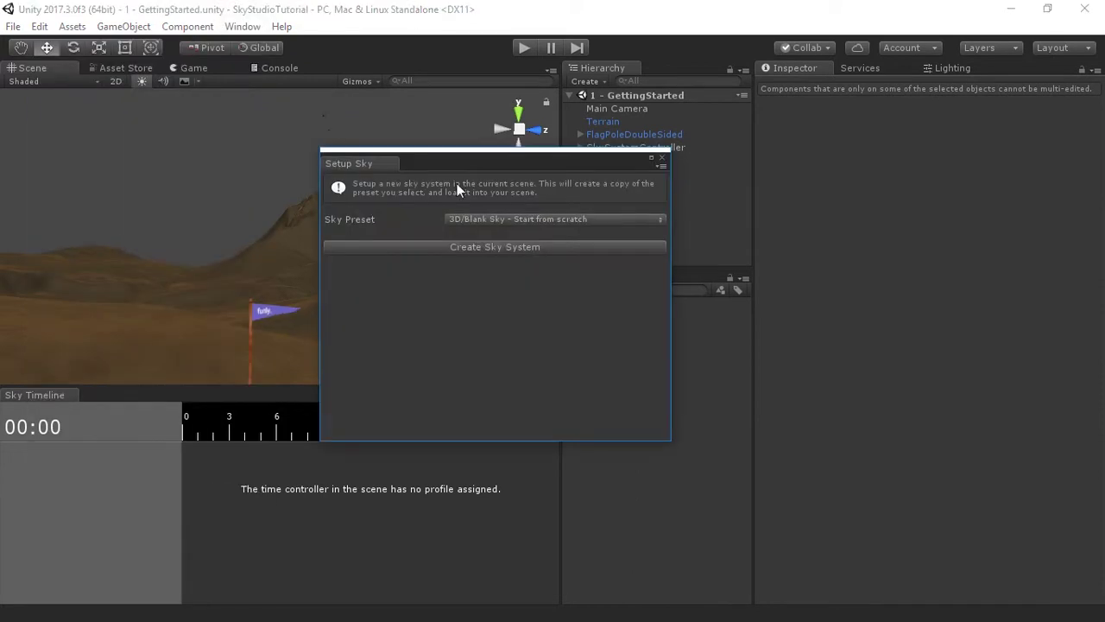
pyautogui.click(481, 216)
pyautogui.moveTo(499, 236)
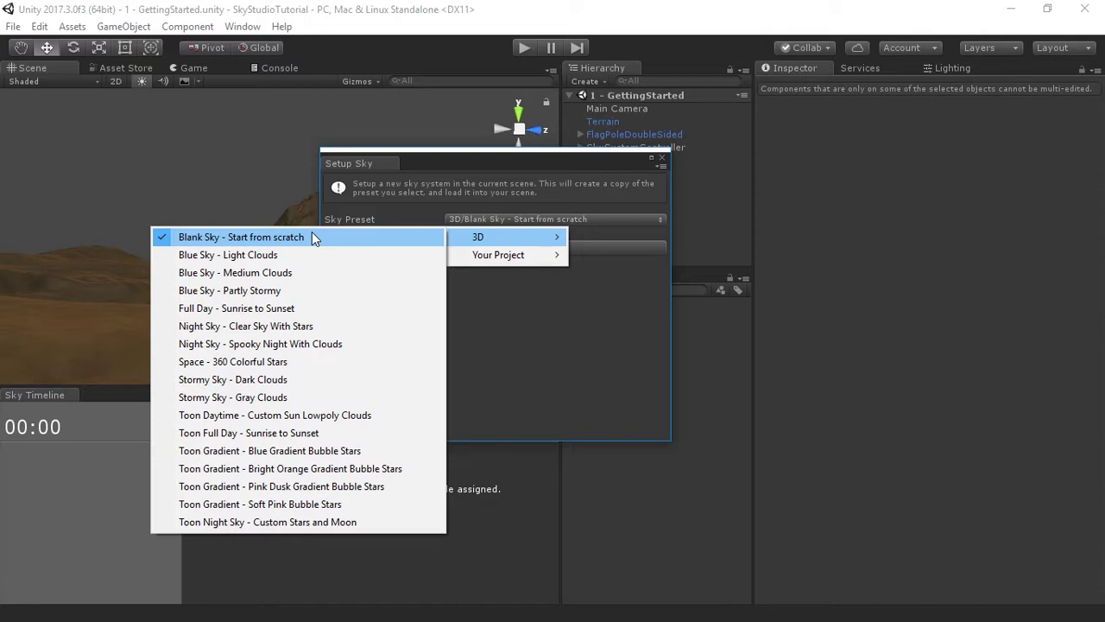
pyautogui.click(312, 235)
pyautogui.click(473, 247)
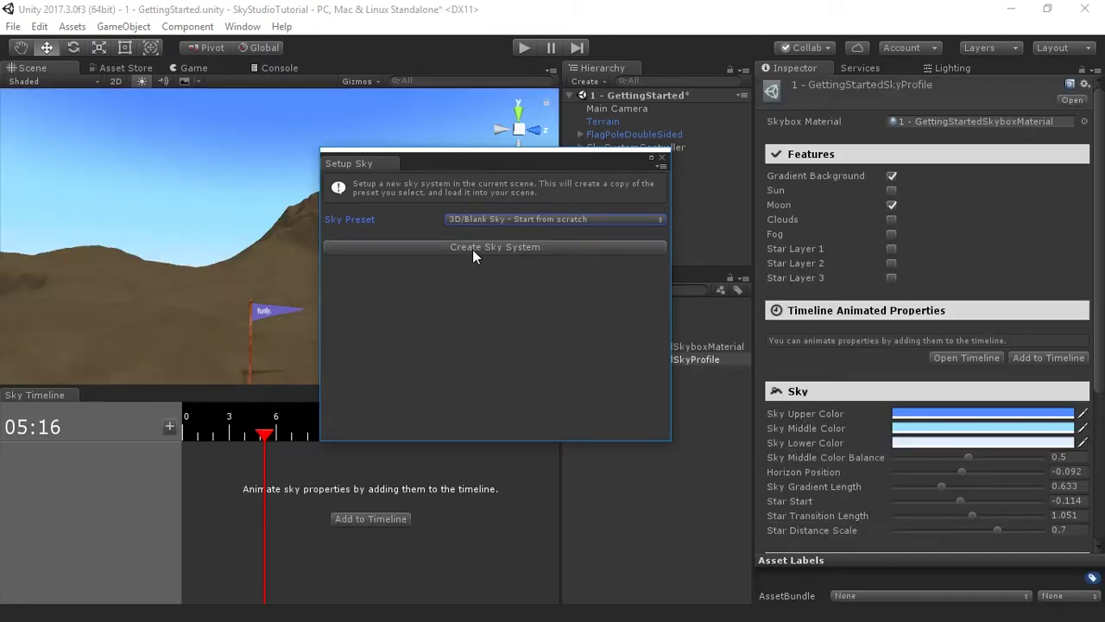
# Close Setup Sky and show the 1 - GettingStartedSkyProfile settings in the Inspector
pyautogui.click(663, 157)
pyautogui.keyDown('alt'); pyautogui.moveTo(298, 241); pyautogui.dragTo(518, 225); pyautogui.keyUp('alt')
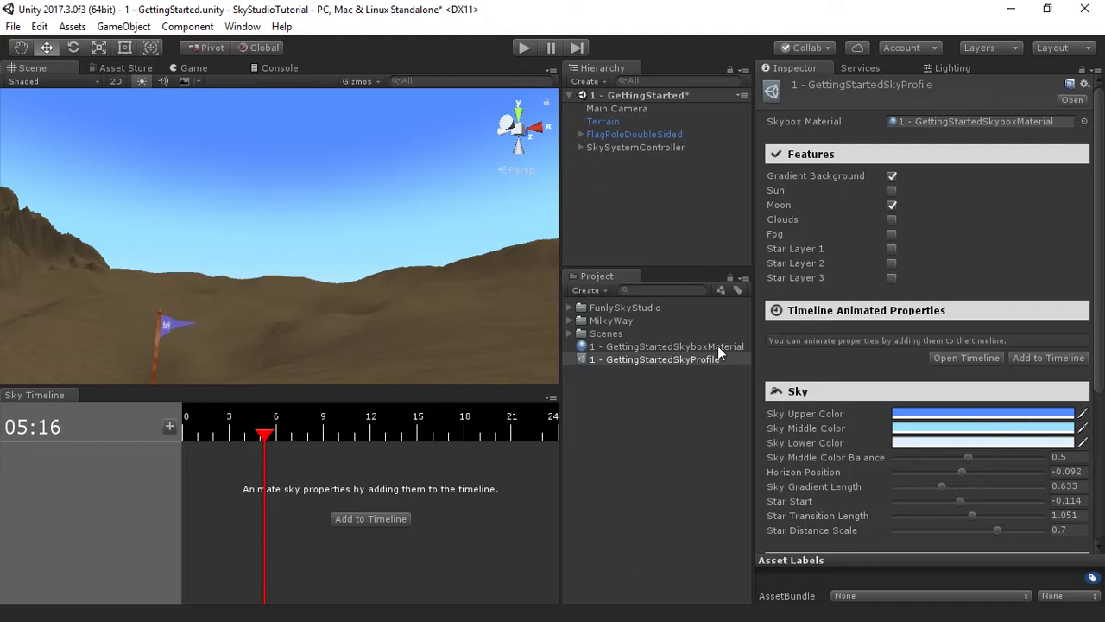
pyautogui.click(650, 367)
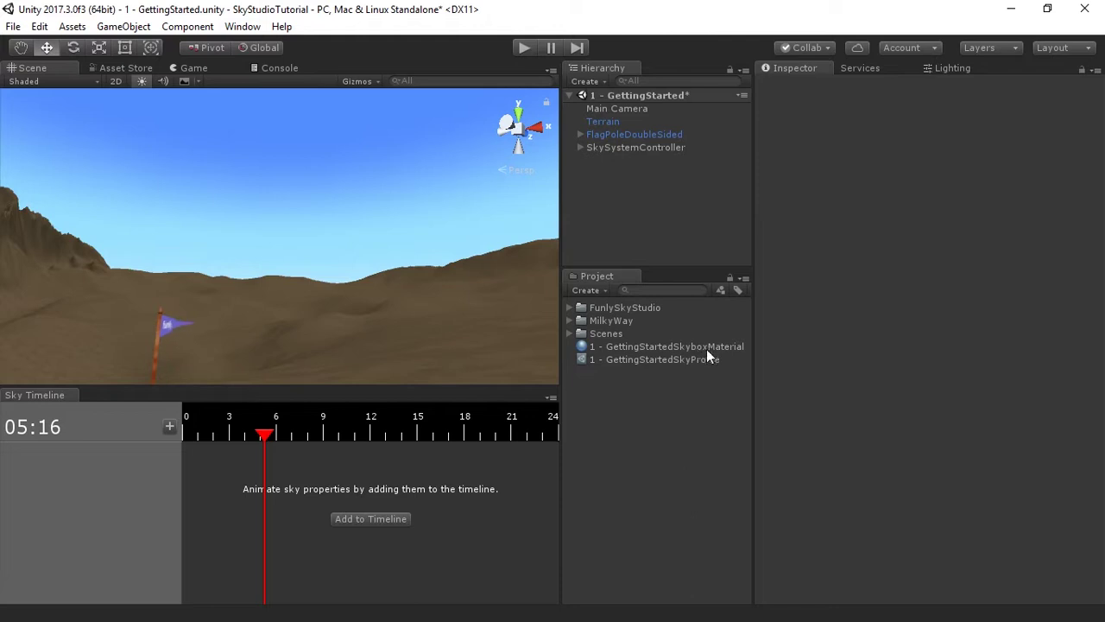
pyautogui.click(688, 359)
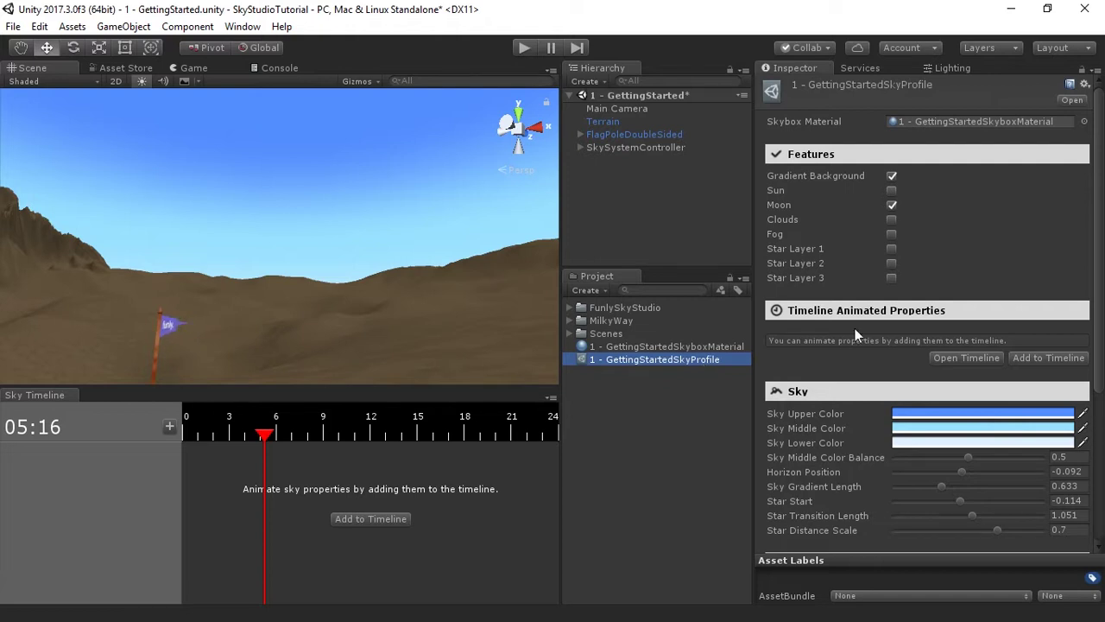
# Disable the Moon feature, then switch Gradient Background off and back on to compare
pyautogui.click(892, 204)
pyautogui.click(891, 206)
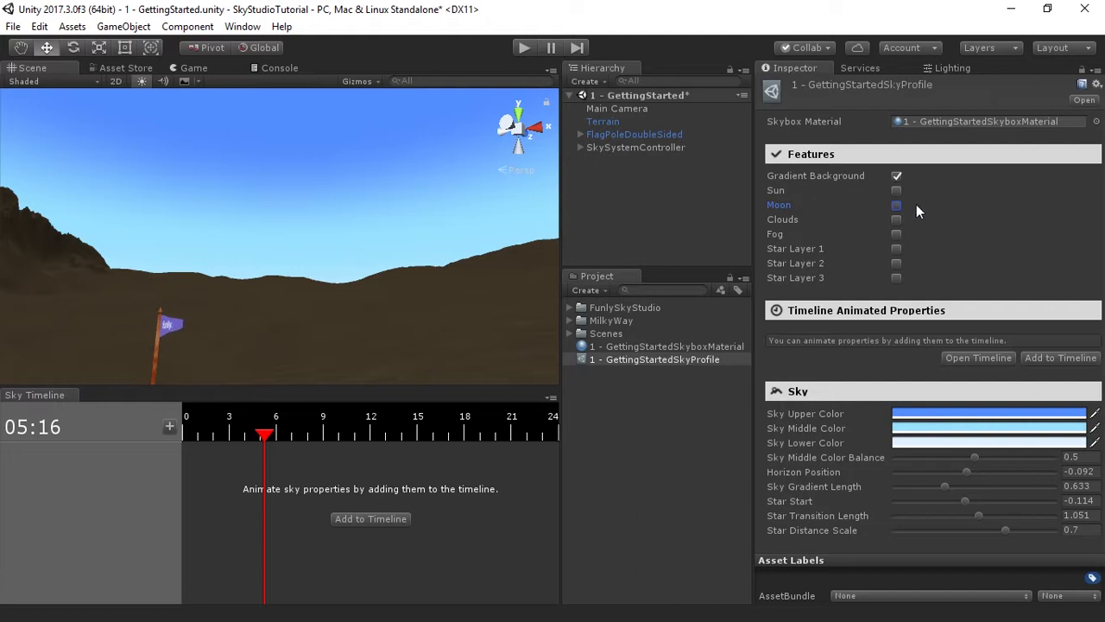
pyautogui.click(896, 177)
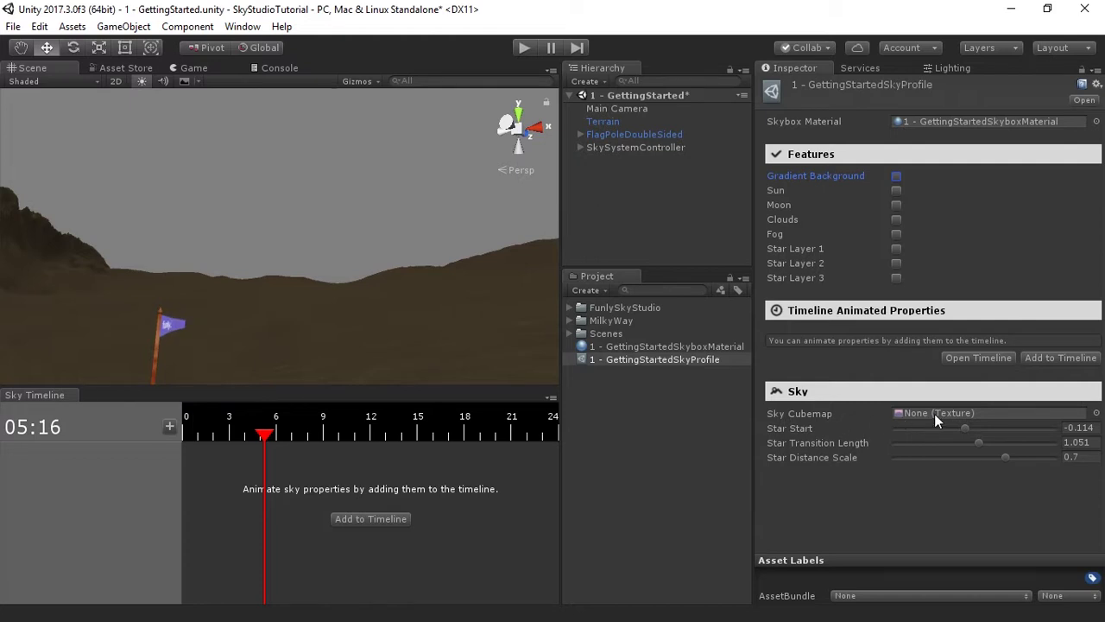
pyautogui.click(897, 175)
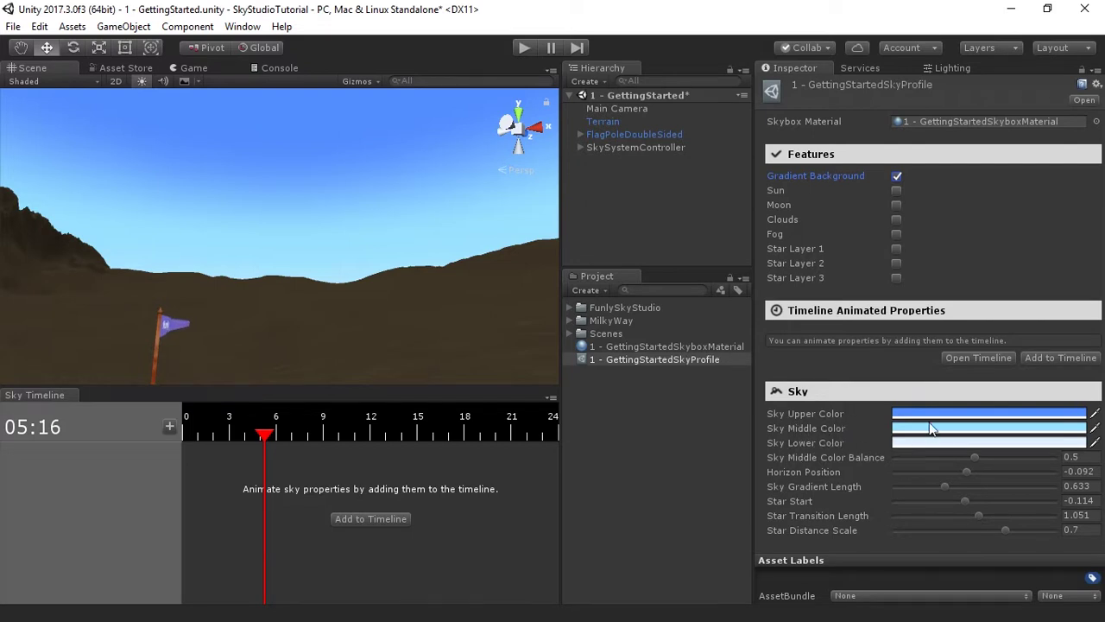
# Set Sky Upper Color to deep blue 0046CE, then select the Terrain object
pyautogui.keyDown('alt'); pyautogui.moveTo(424, 198); pyautogui.dragTo(550, 335); pyautogui.keyUp('alt')
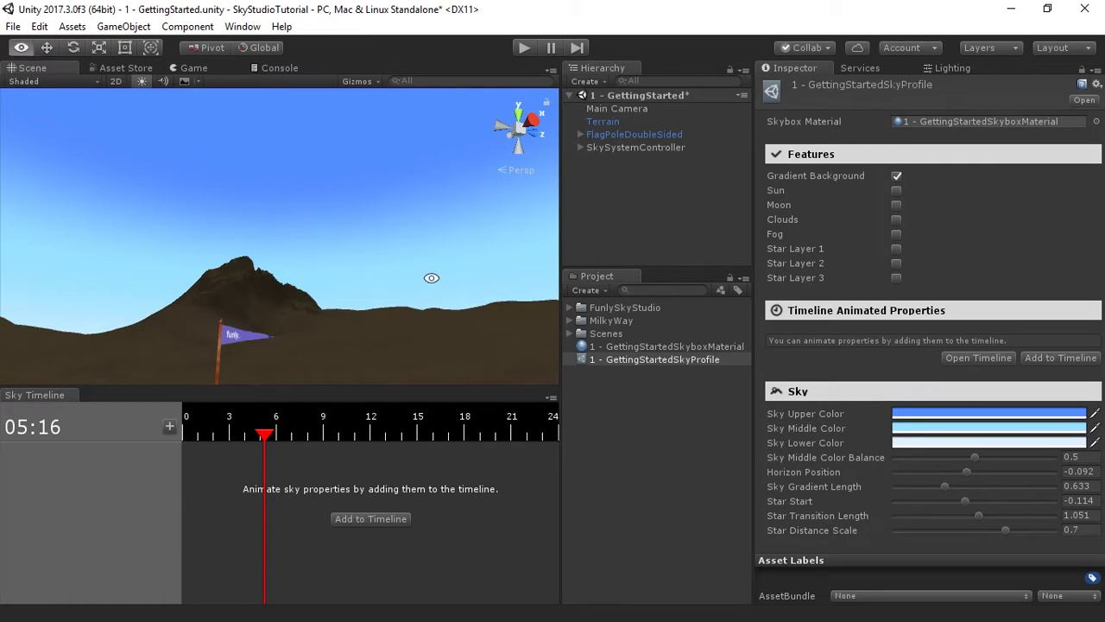
pyautogui.keyDown('alt'); pyautogui.moveTo(431, 276); pyautogui.dragTo(439, 291); pyautogui.keyUp('alt')
pyautogui.click(977, 412)
pyautogui.moveTo(724, 339)
pyautogui.mouseDown()
pyautogui.moveTo(743, 360)
pyautogui.moveTo(772, 357)
pyautogui.mouseUp()
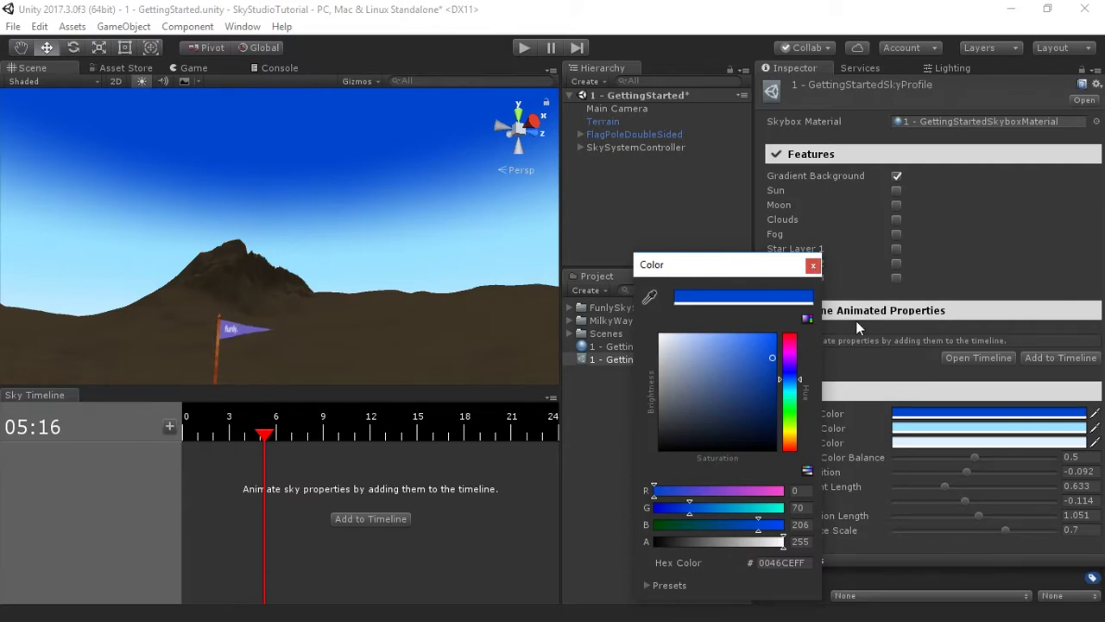
pyautogui.click(813, 265)
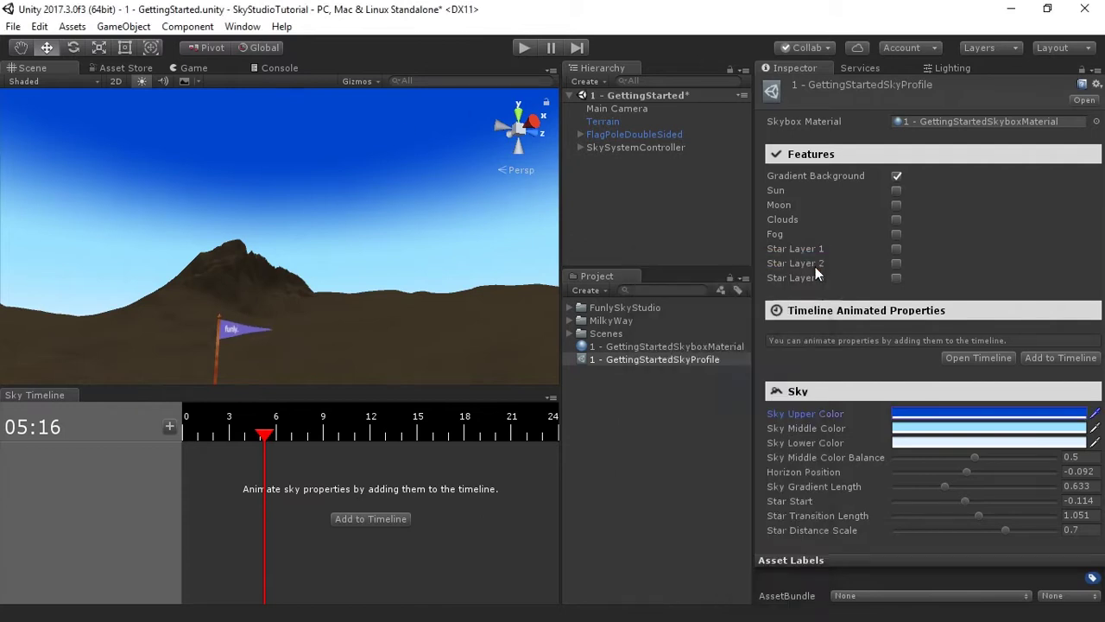
pyautogui.click(630, 122)
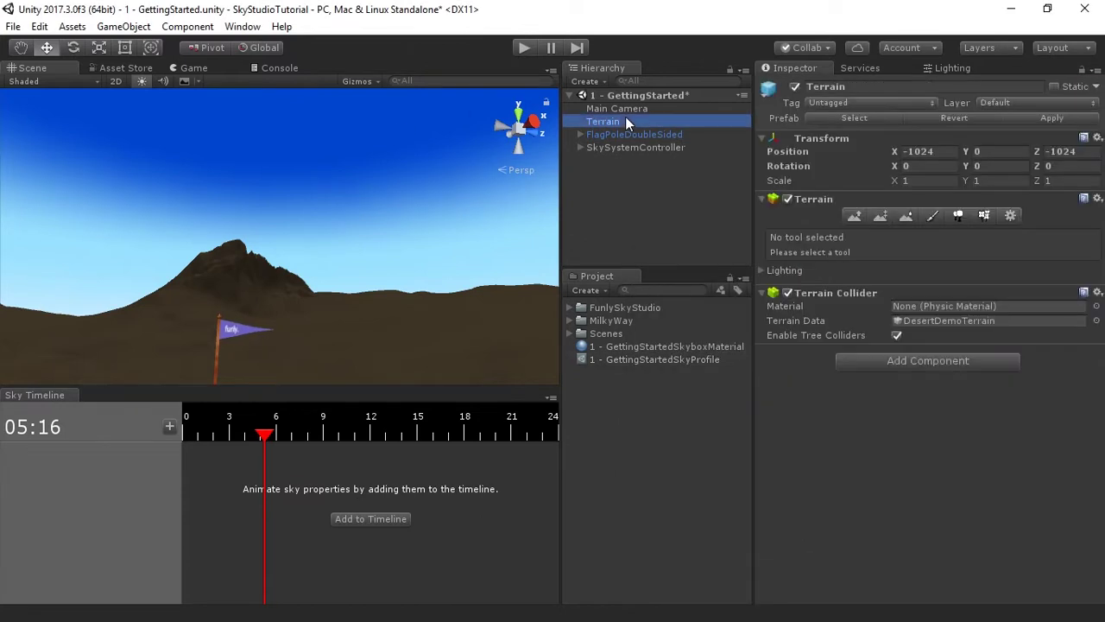
# Deactivate the Terrain object and reselect the 1 - GettingStartedSkyProfile asset
pyautogui.click(795, 87)
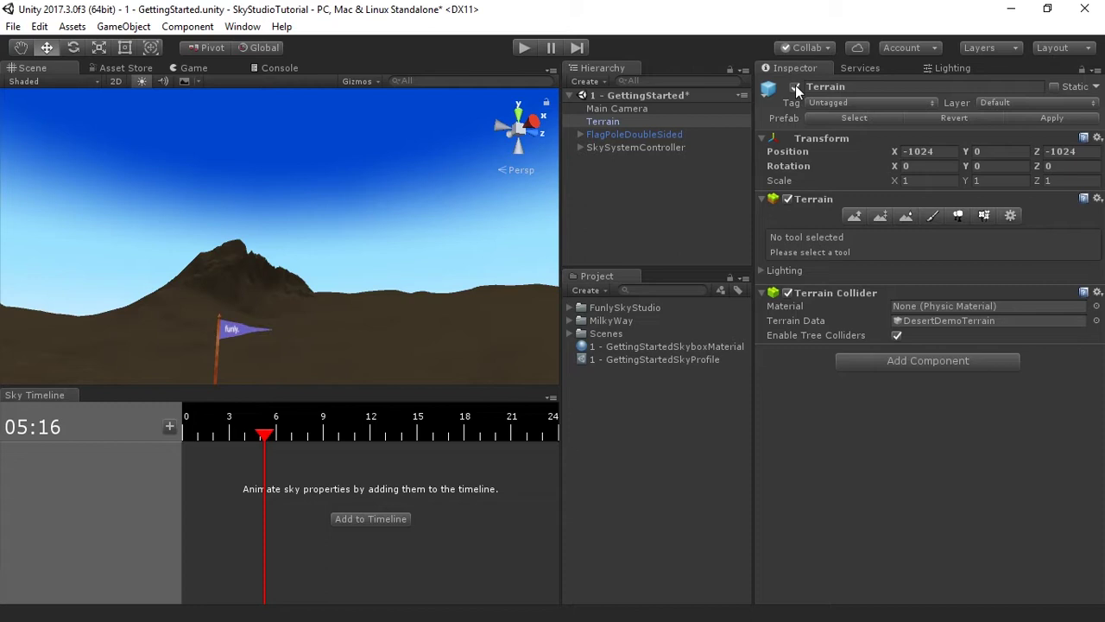
pyautogui.click(795, 87)
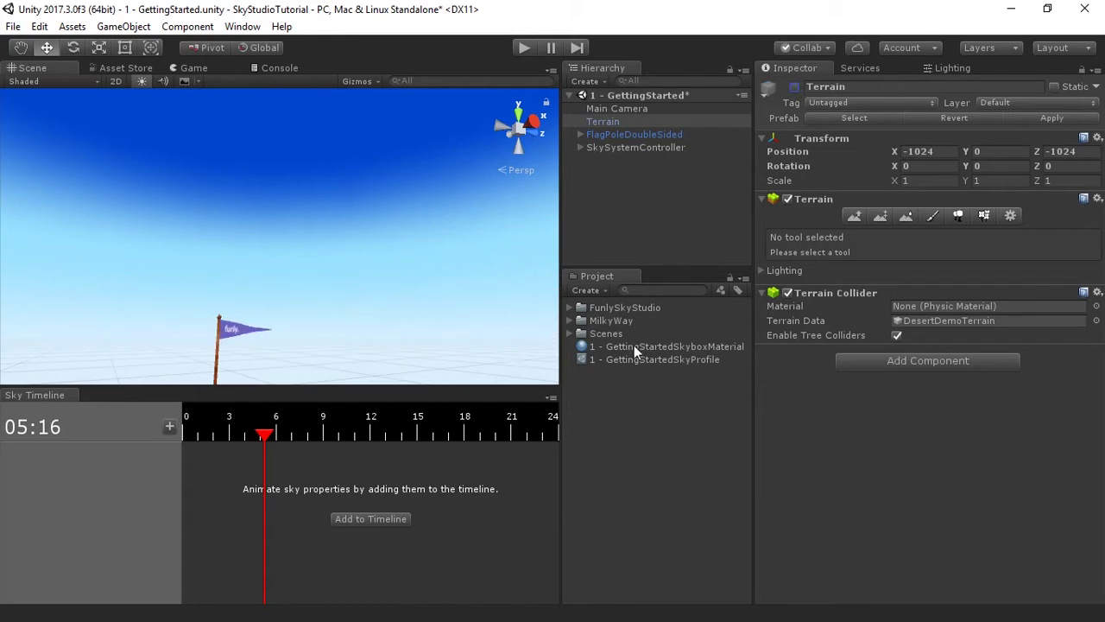
pyautogui.click(666, 380)
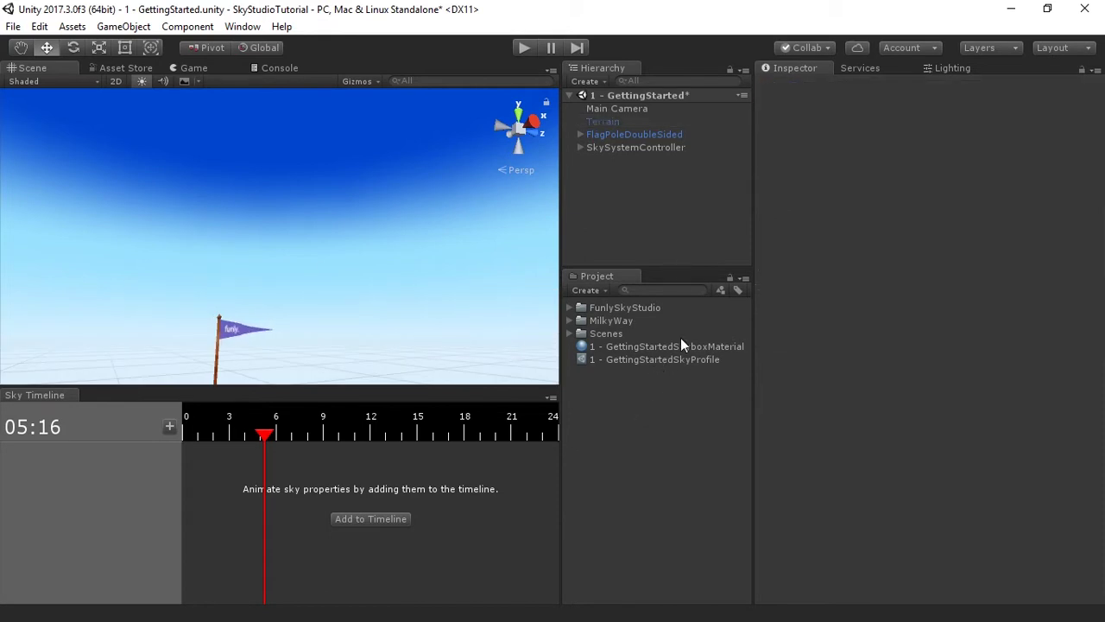
pyautogui.click(676, 358)
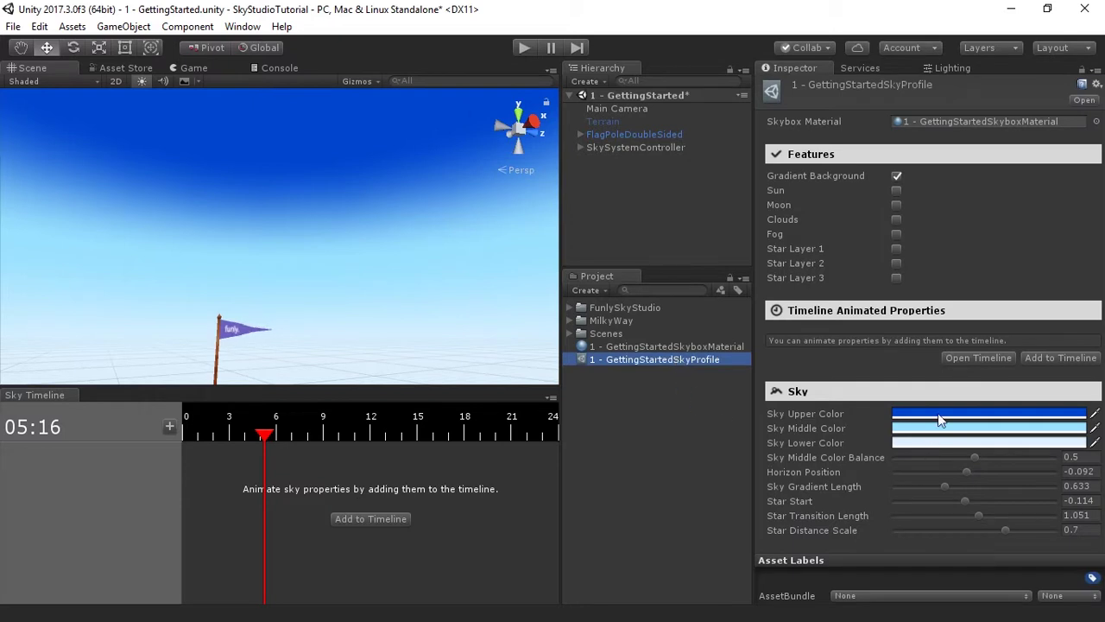
# Darken the sky colours: navy upper, dark teal 095574 middle, grey-blue A8B2BA lower
pyautogui.click(940, 413)
pyautogui.moveTo(772, 358); pyautogui.dragTo(770, 399)
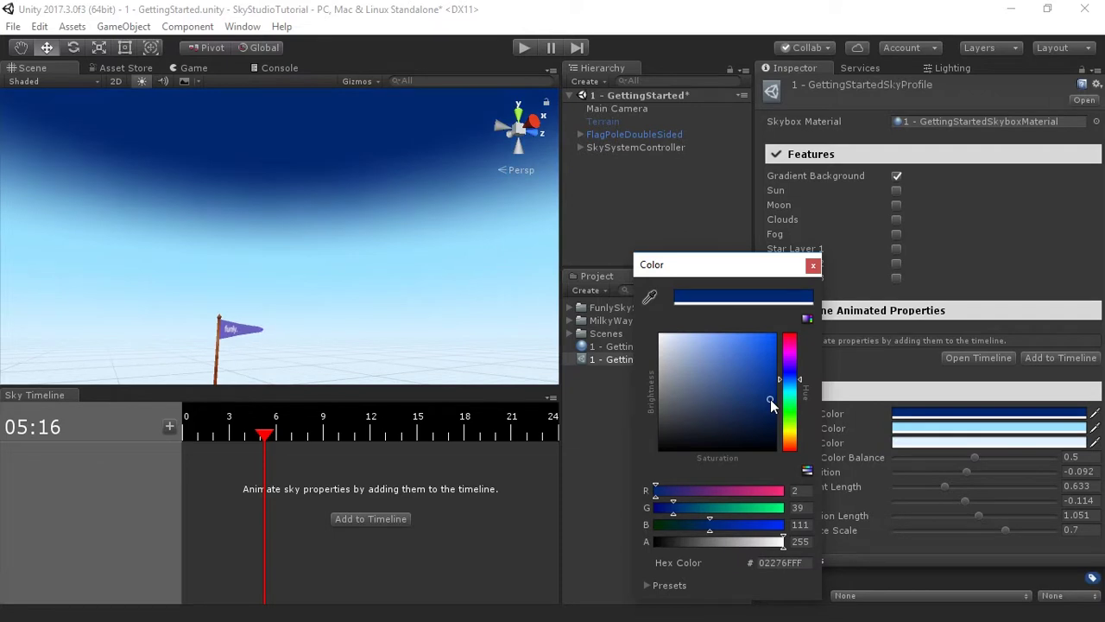
pyautogui.click(932, 438)
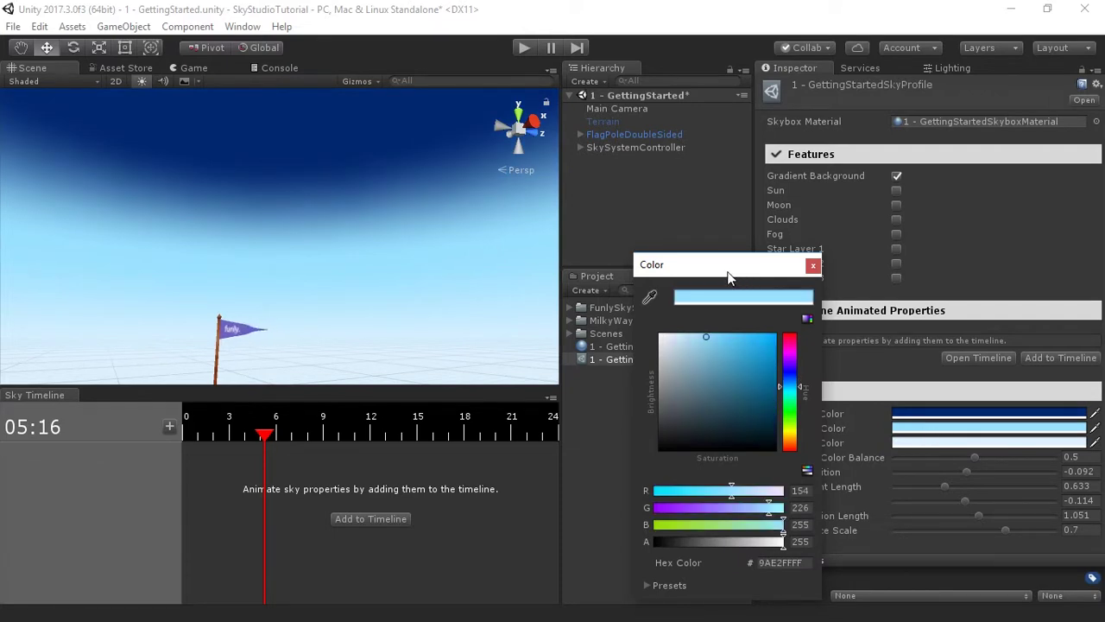
pyautogui.moveTo(742, 270); pyautogui.dragTo(657, 262)
pyautogui.moveTo(660, 358); pyautogui.dragTo(676, 388)
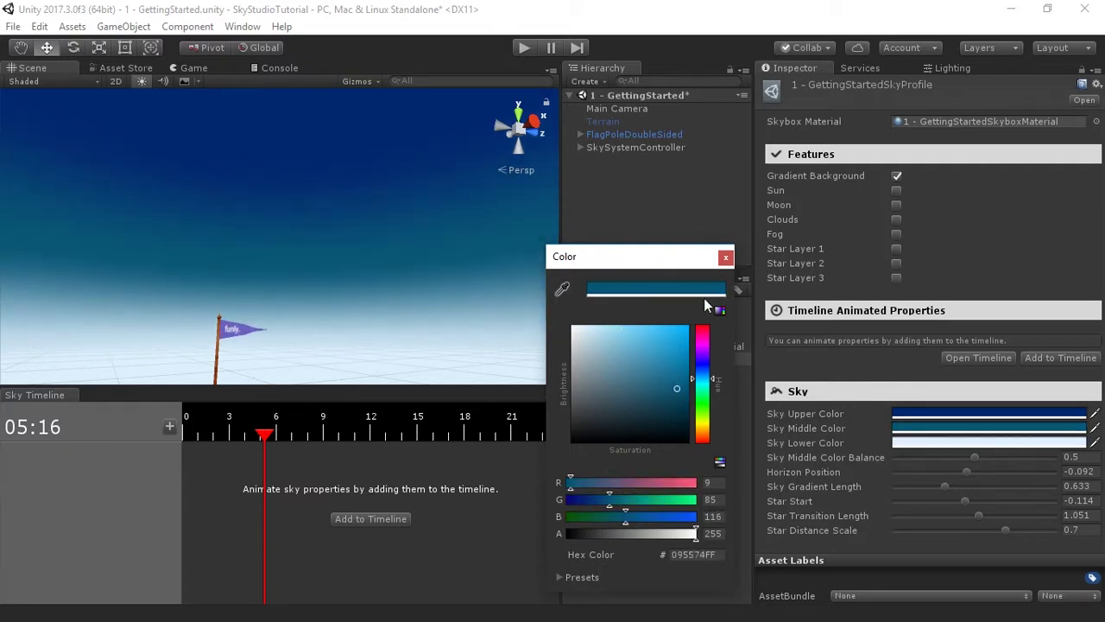
pyautogui.click(726, 259)
pyautogui.click(925, 442)
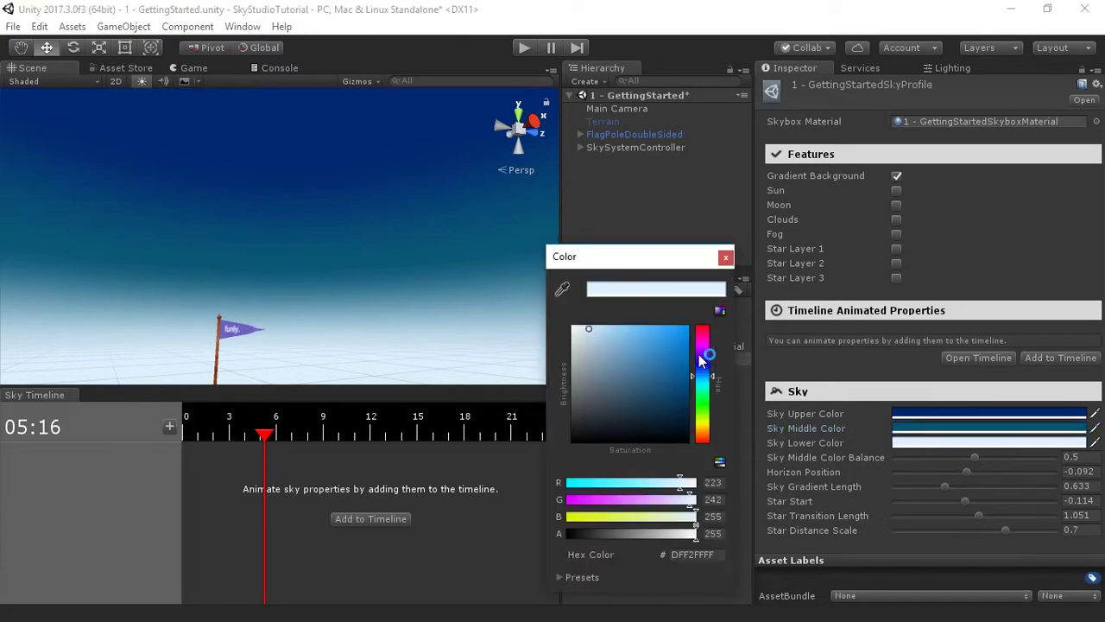
pyautogui.moveTo(631, 364)
pyautogui.mouseDown()
pyautogui.moveTo(606, 381)
pyautogui.moveTo(583, 372)
pyautogui.moveTo(601, 354)
pyautogui.moveTo(591, 348)
pyautogui.moveTo(586, 358)
pyautogui.mouseUp()
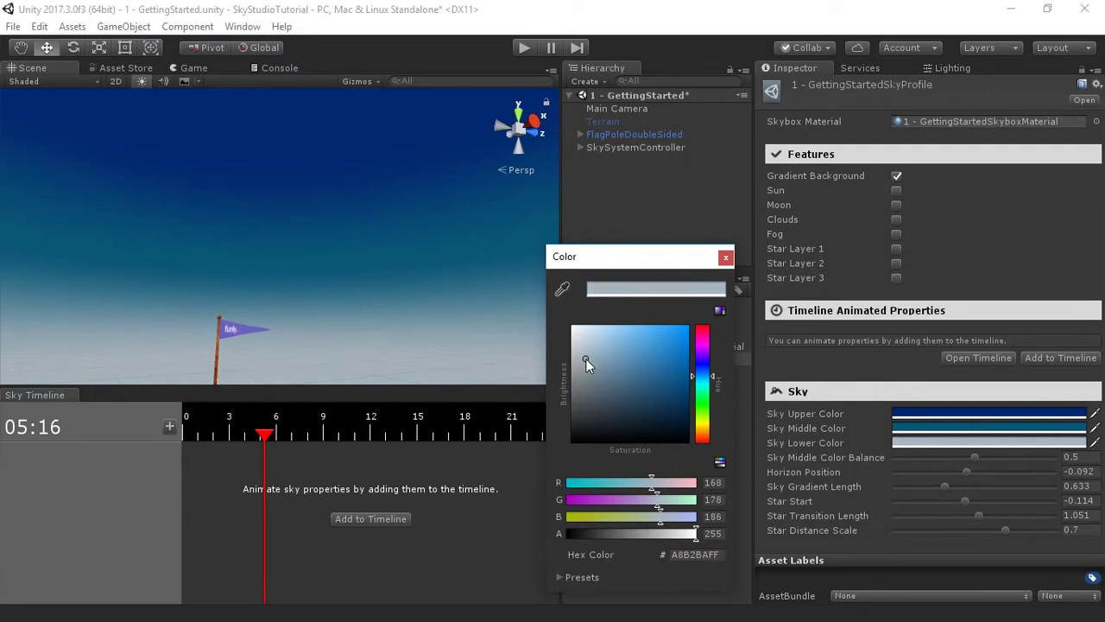
pyautogui.click(726, 257)
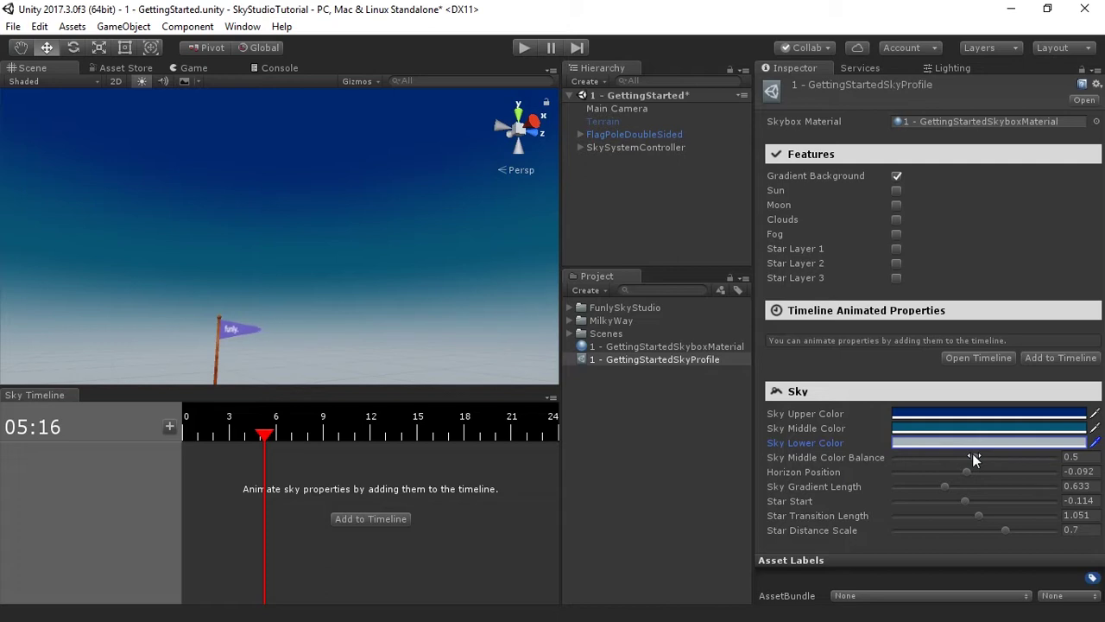
# Set Sky Middle Color Balance to 0.5 and nudge Horizon Position toward -0.07
pyautogui.moveTo(972, 453)
pyautogui.mouseDown()
pyautogui.moveTo(932, 470)
pyautogui.moveTo(1024, 447)
pyautogui.moveTo(955, 464)
pyautogui.mouseUp()
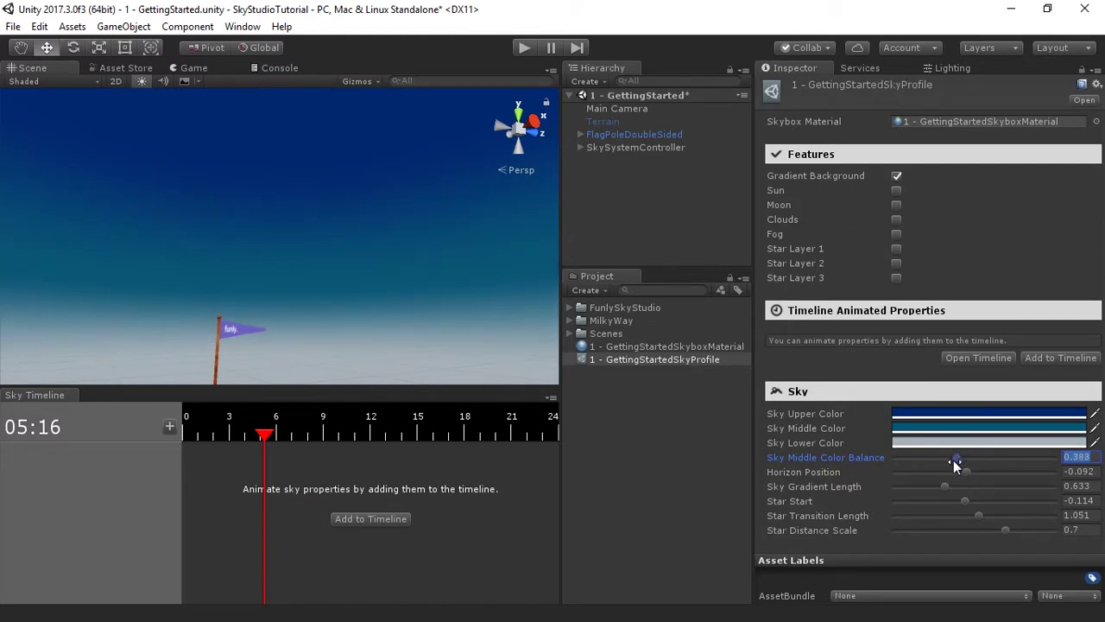
pyautogui.moveTo(955, 463); pyautogui.dragTo(957, 457)
pyautogui.click(1093, 456)
pyautogui.moveTo(1095, 455); pyautogui.dragTo(1071, 456)
pyautogui.write('5')
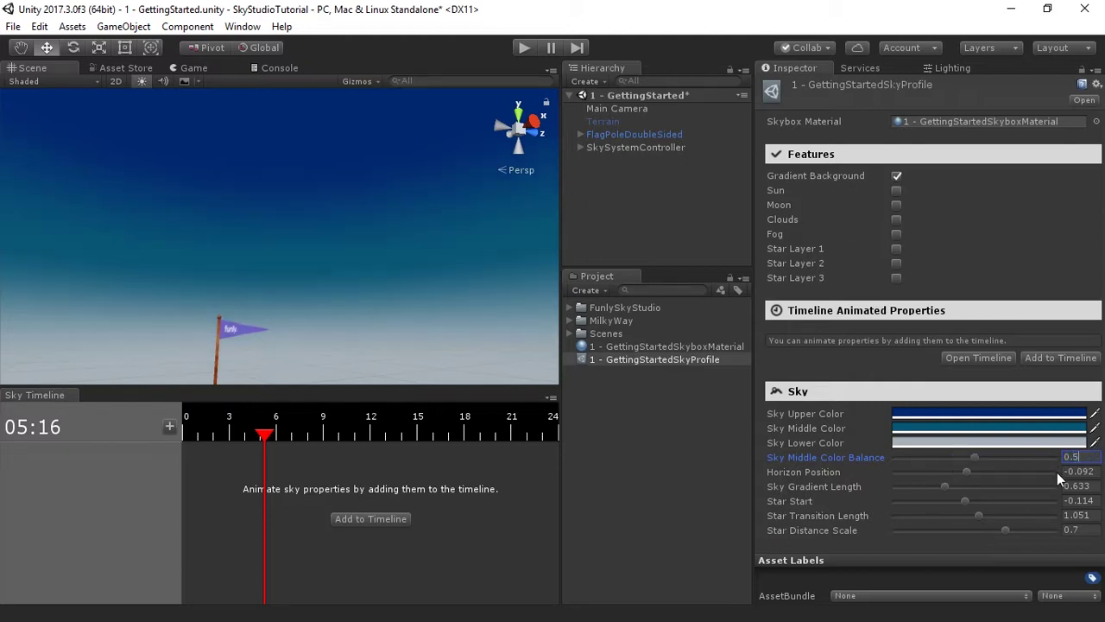
pyautogui.click(824, 471)
pyautogui.moveTo(966, 473)
pyautogui.mouseDown()
pyautogui.moveTo(977, 475)
pyautogui.moveTo(943, 489)
pyautogui.moveTo(982, 481)
pyautogui.moveTo(965, 489)
pyautogui.mouseUp()
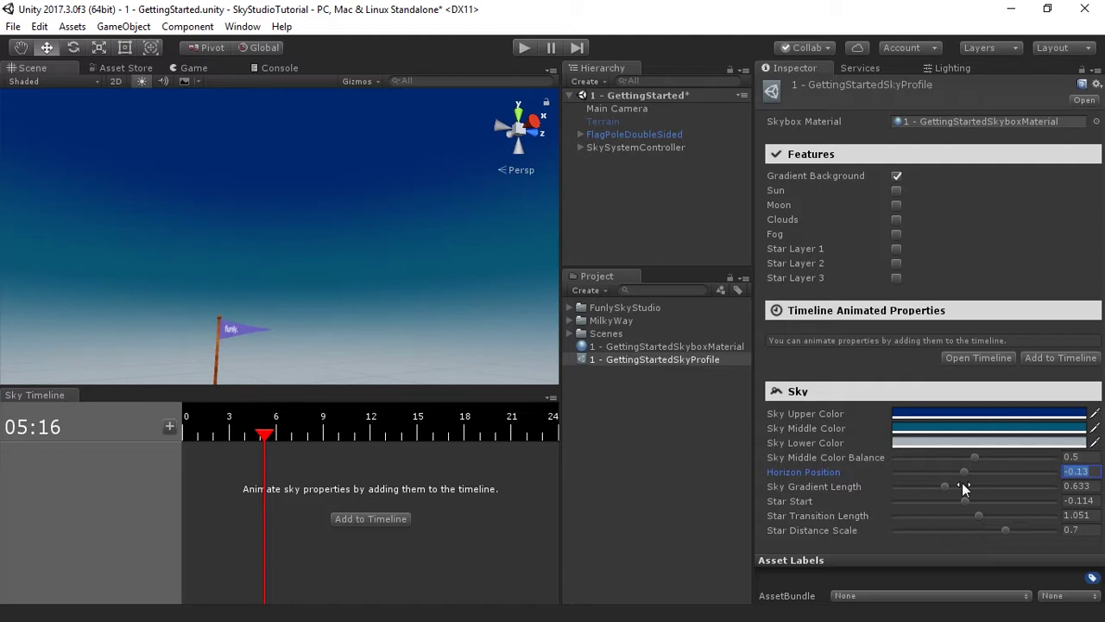
# Set Horizon Position to 0 and Sky Gradient Length to 0.56
pyautogui.moveTo(964, 489); pyautogui.dragTo(973, 484)
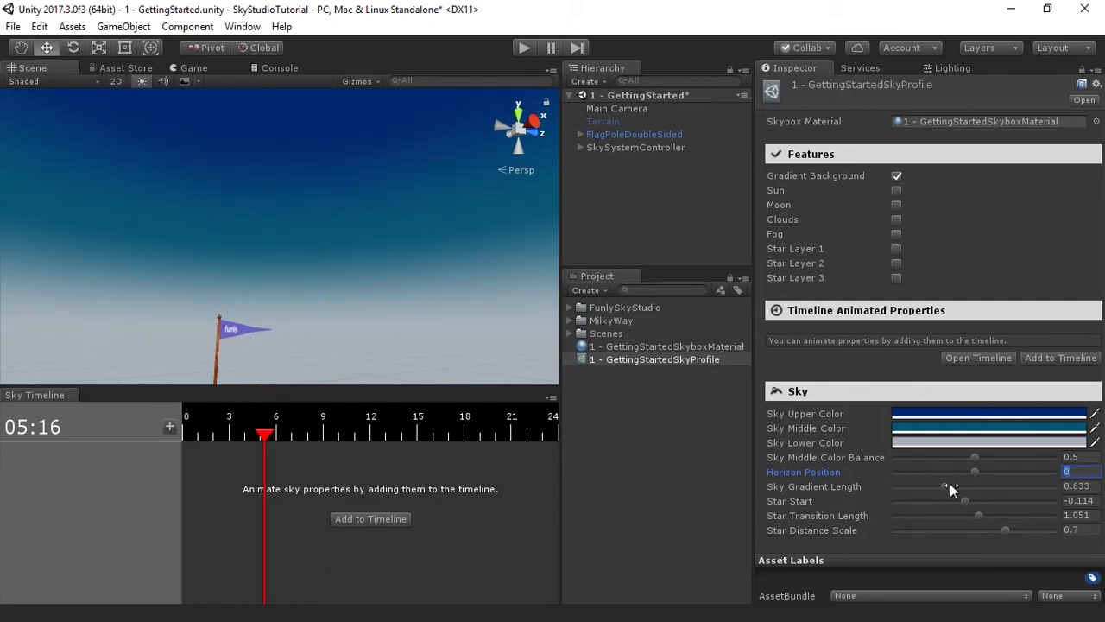
pyautogui.moveTo(946, 489); pyautogui.dragTo(908, 497)
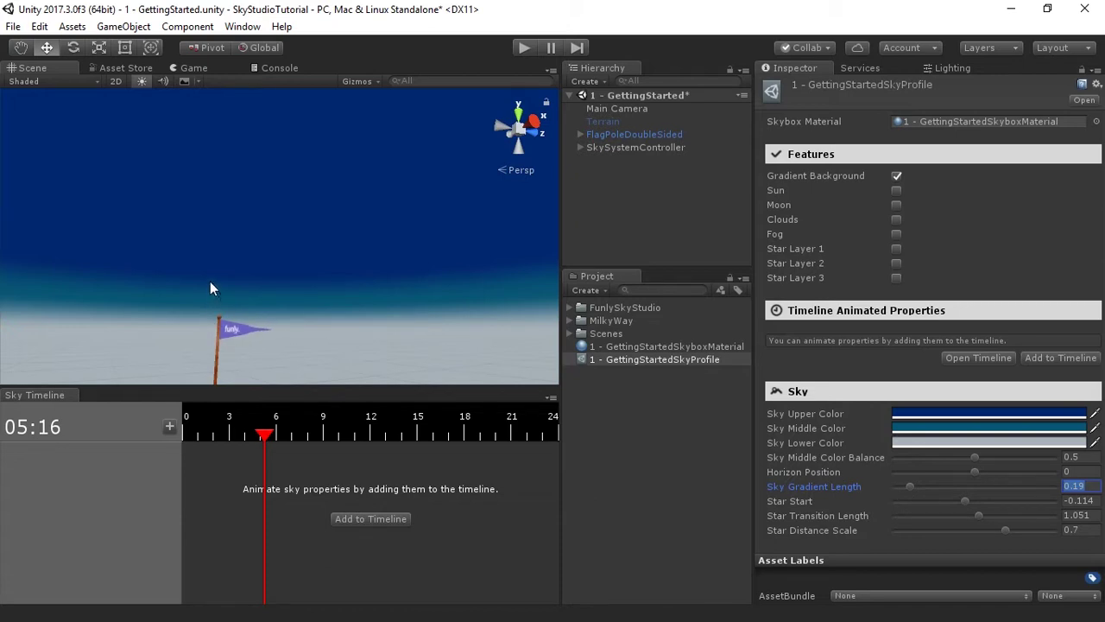
pyautogui.moveTo(910, 486); pyautogui.dragTo(941, 481)
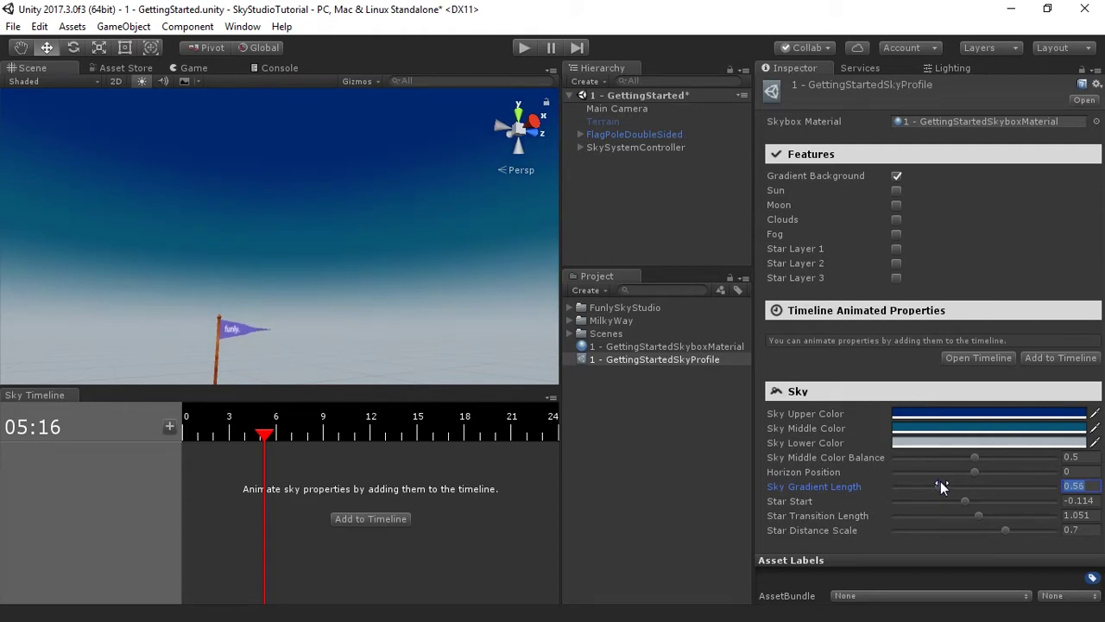
pyautogui.click(803, 501)
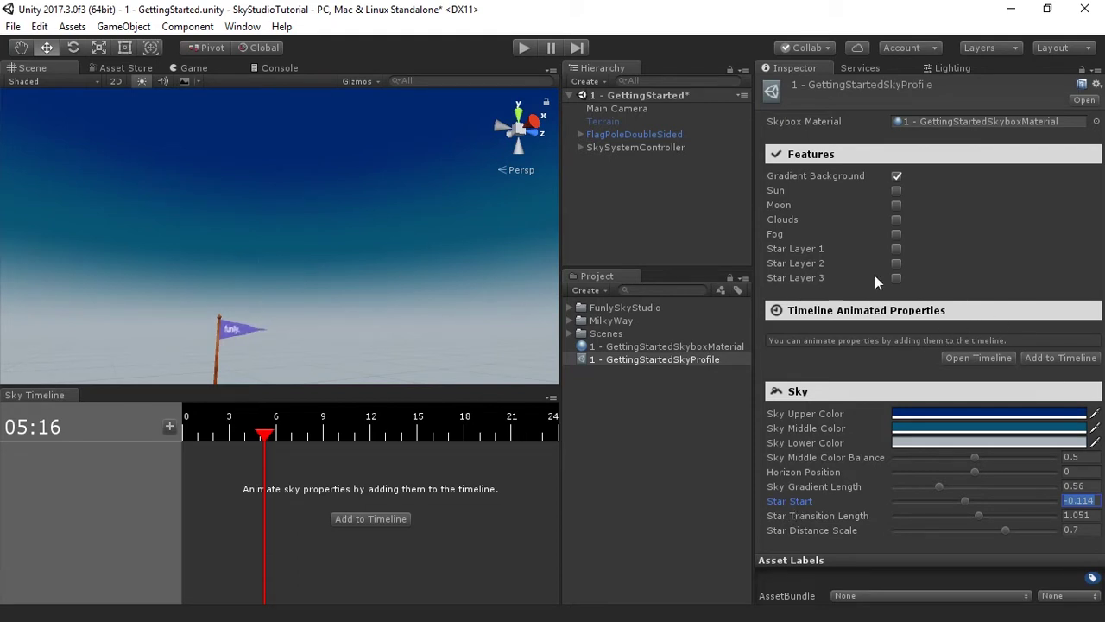
# Enable Star Layer 1 with Star 1 Size 0.005 and Star 1 Density 0.258
pyautogui.click(896, 249)
pyautogui.click(896, 250)
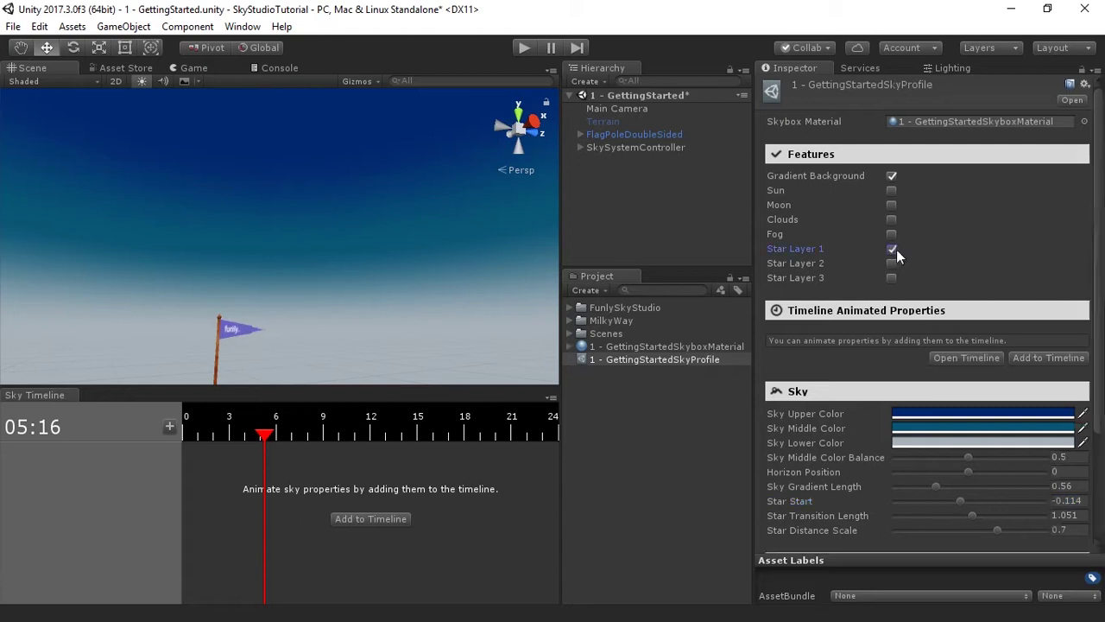
pyautogui.scroll(-3, 844, 360)
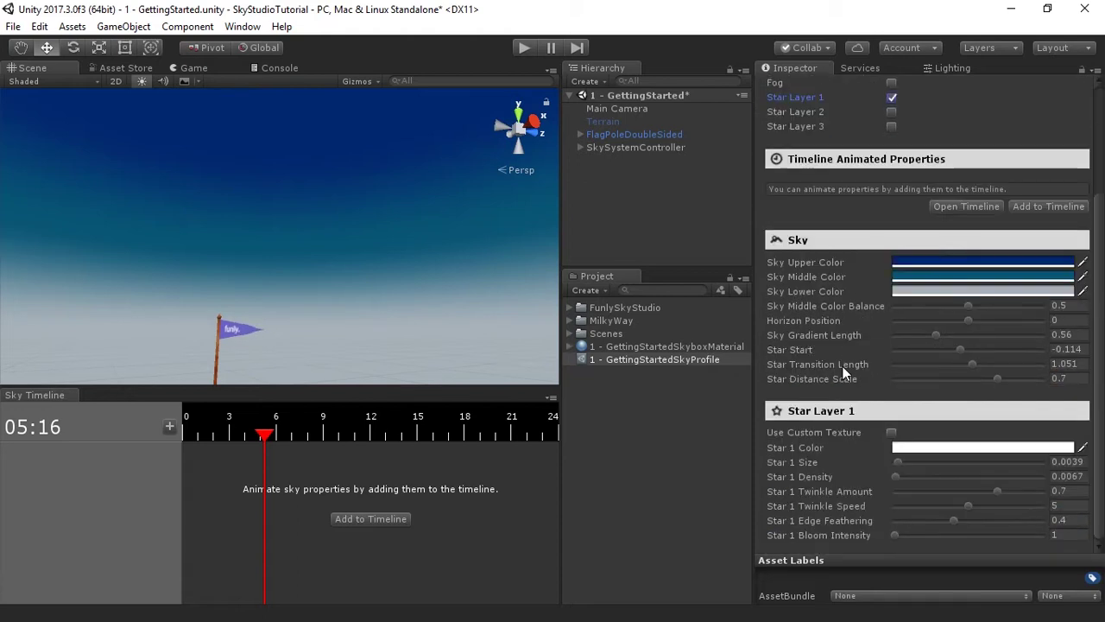
pyautogui.moveTo(899, 464); pyautogui.dragTo(941, 463)
pyautogui.keyDown('alt'); pyautogui.moveTo(381, 234); pyautogui.dragTo(401, 294); pyautogui.keyUp('alt')
pyautogui.keyDown('alt'); pyautogui.moveTo(371, 190); pyautogui.dragTo(353, 109); pyautogui.keyUp('alt')
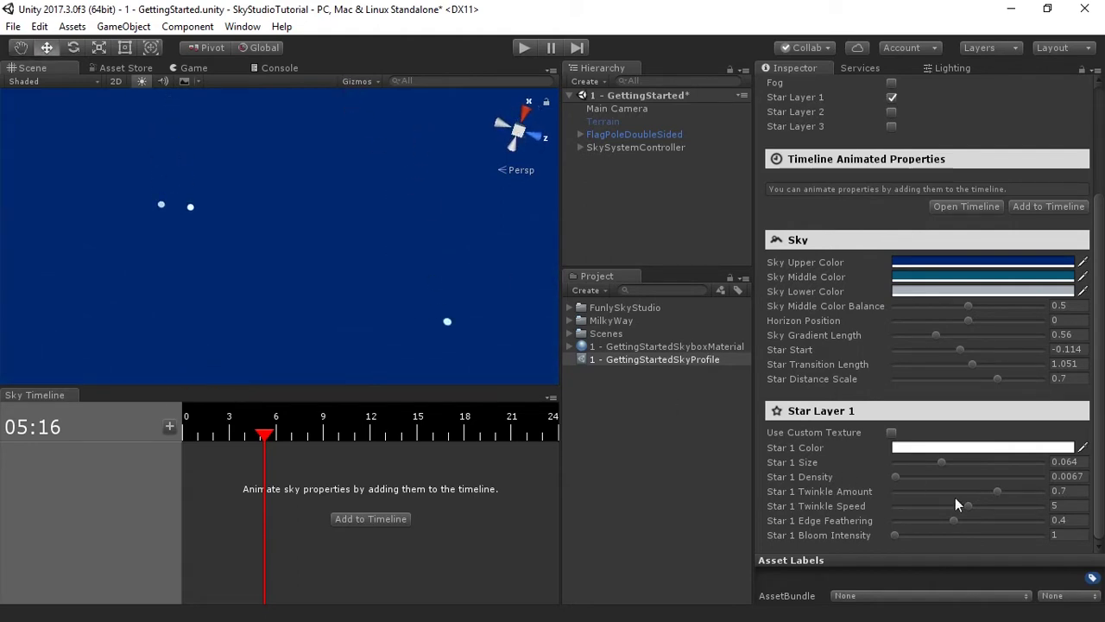
pyautogui.moveTo(944, 460); pyautogui.dragTo(900, 467)
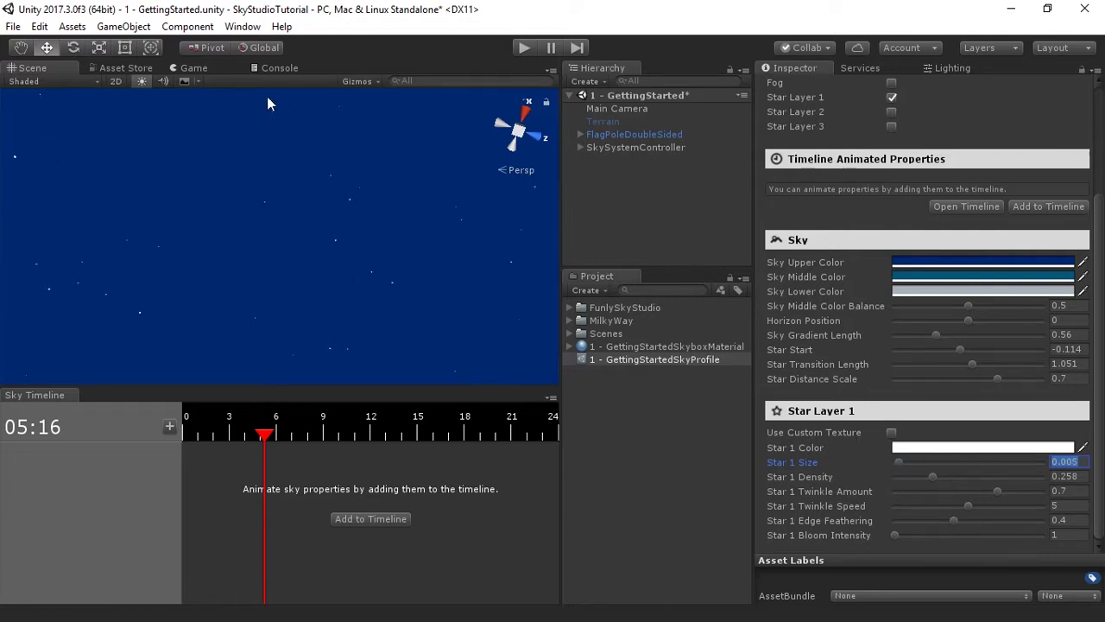
pyautogui.keyDown('alt'); pyautogui.moveTo(355, 168); pyautogui.dragTo(301, 400); pyautogui.keyUp('alt')
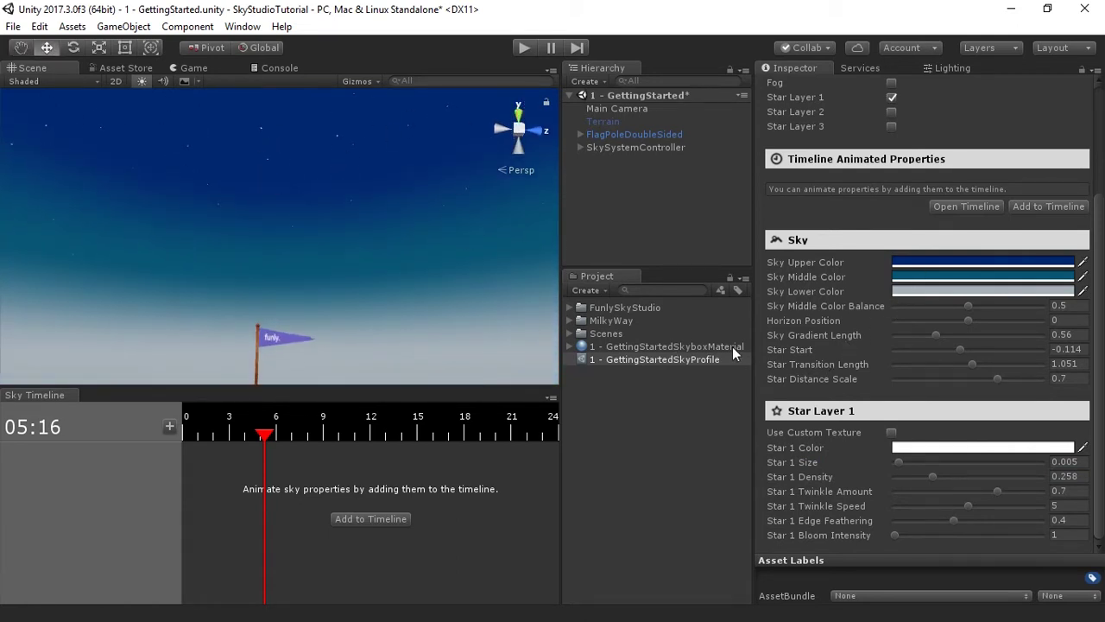
# Tune the star layer to Star Start 0.02 and Star Transition Length 0.24 so stars fade near the horizon
pyautogui.click(958, 350)
pyautogui.moveTo(946, 350)
pyautogui.mouseDown()
pyautogui.moveTo(928, 355)
pyautogui.moveTo(979, 352)
pyautogui.moveTo(926, 366)
pyautogui.moveTo(957, 363)
pyautogui.mouseUp()
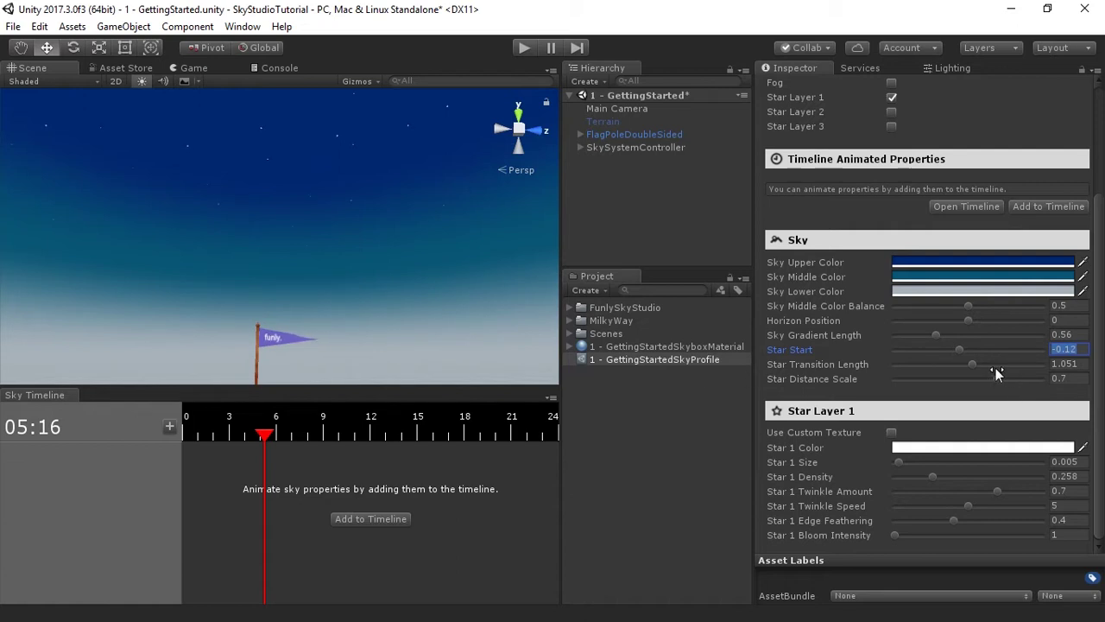
pyautogui.moveTo(974, 369); pyautogui.dragTo(876, 366)
pyautogui.moveTo(959, 350)
pyautogui.mouseDown()
pyautogui.moveTo(991, 351)
pyautogui.moveTo(967, 353)
pyautogui.moveTo(990, 353)
pyautogui.moveTo(980, 352)
pyautogui.mouseUp()
pyautogui.moveTo(982, 353); pyautogui.dragTo(854, 355)
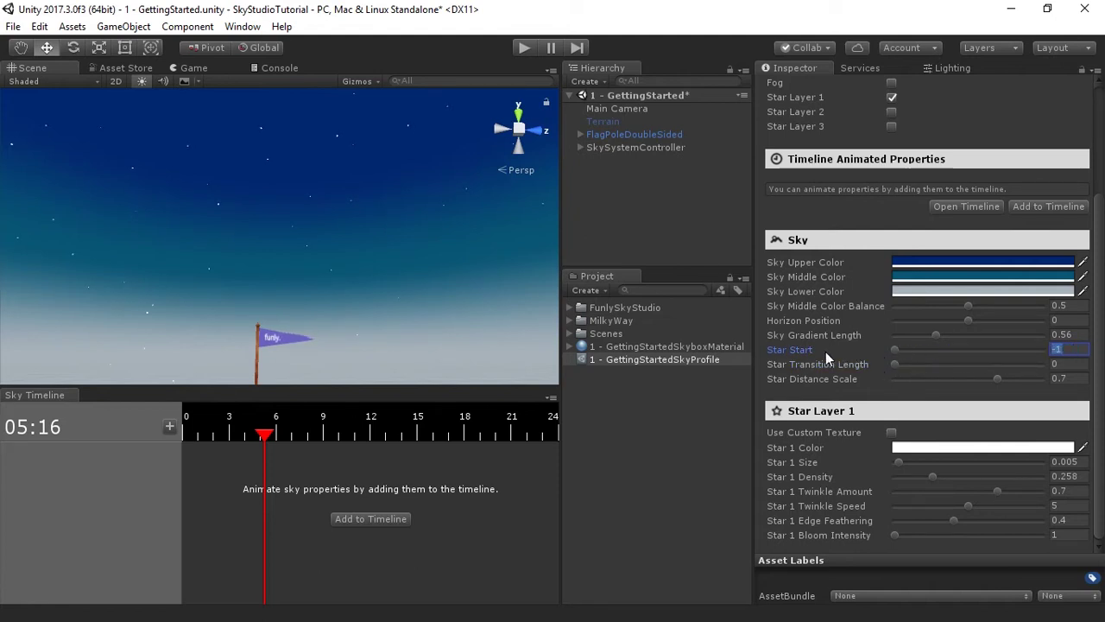
pyautogui.keyDown('alt'); pyautogui.moveTo(486, 325); pyautogui.dragTo(190, 277); pyautogui.keyUp('alt')
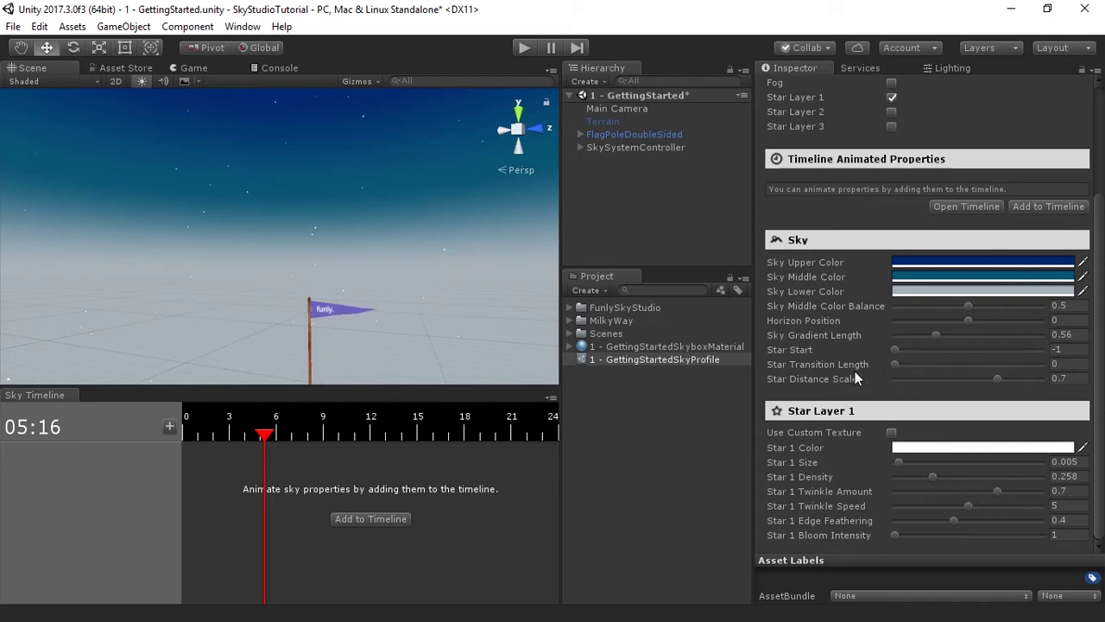
pyautogui.moveTo(898, 350); pyautogui.dragTo(969, 350)
pyautogui.moveTo(895, 365); pyautogui.dragTo(920, 369)
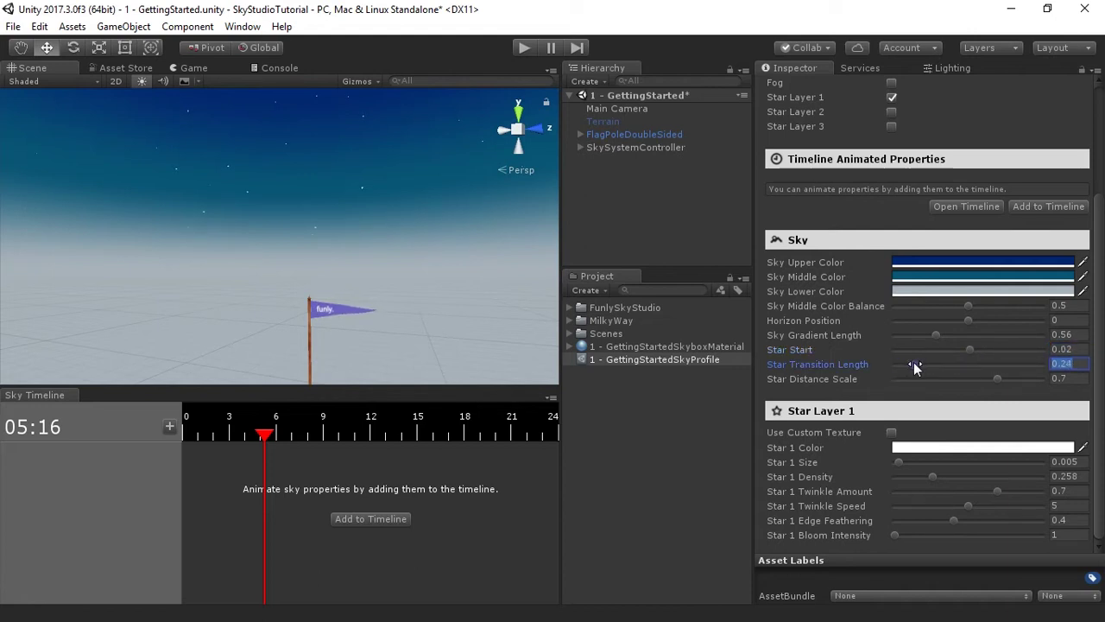
# Re-enable the Terrain object to show the desert mountains, then reselect the SkyProfile asset
pyautogui.click(653, 123)
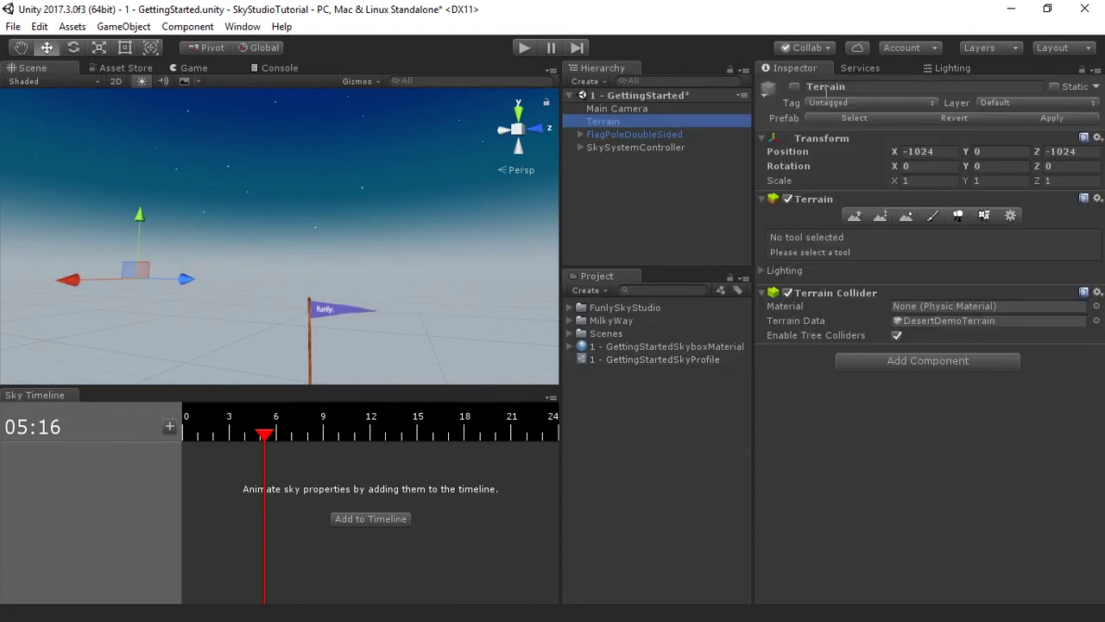
pyautogui.click(795, 87)
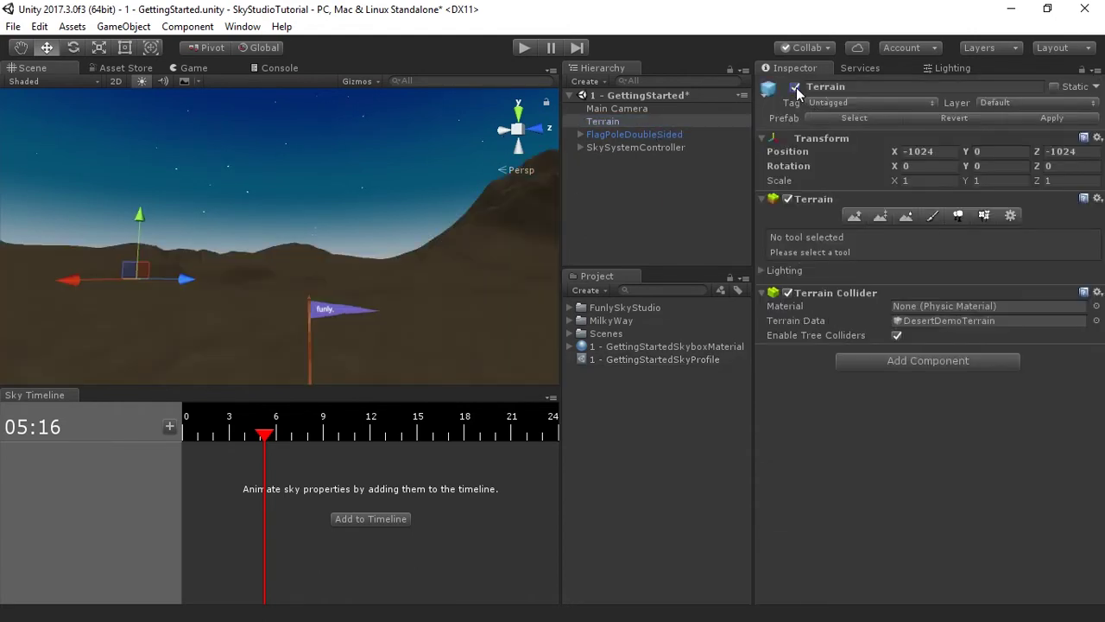
pyautogui.click(365, 198)
pyautogui.keyDown('alt'); pyautogui.moveTo(299, 251); pyautogui.dragTo(691, 156); pyautogui.keyUp('alt')
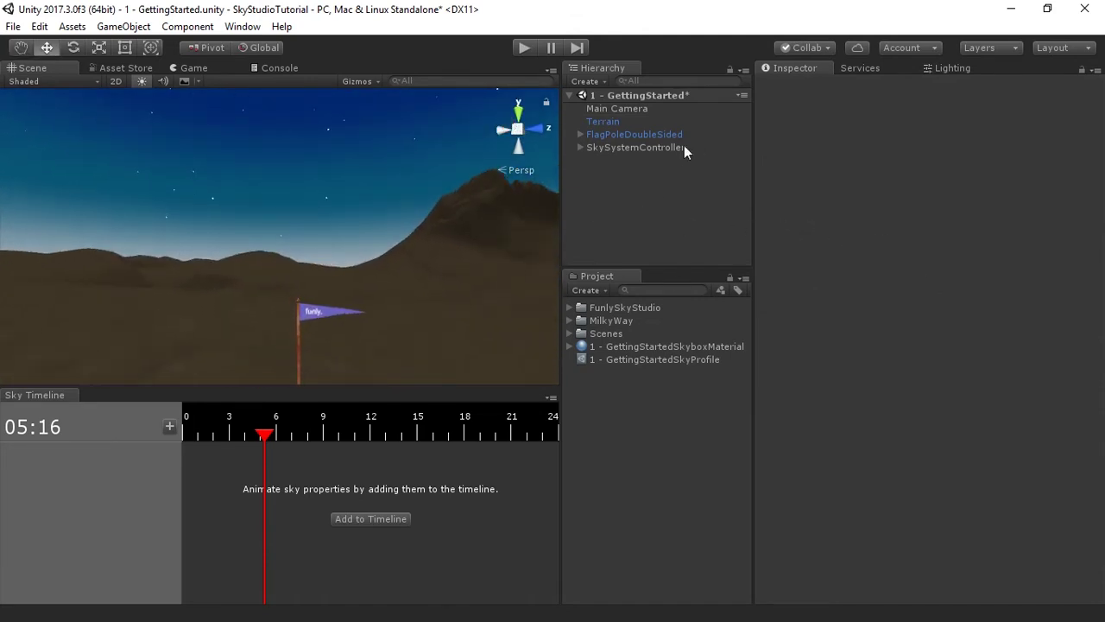
pyautogui.click(674, 355)
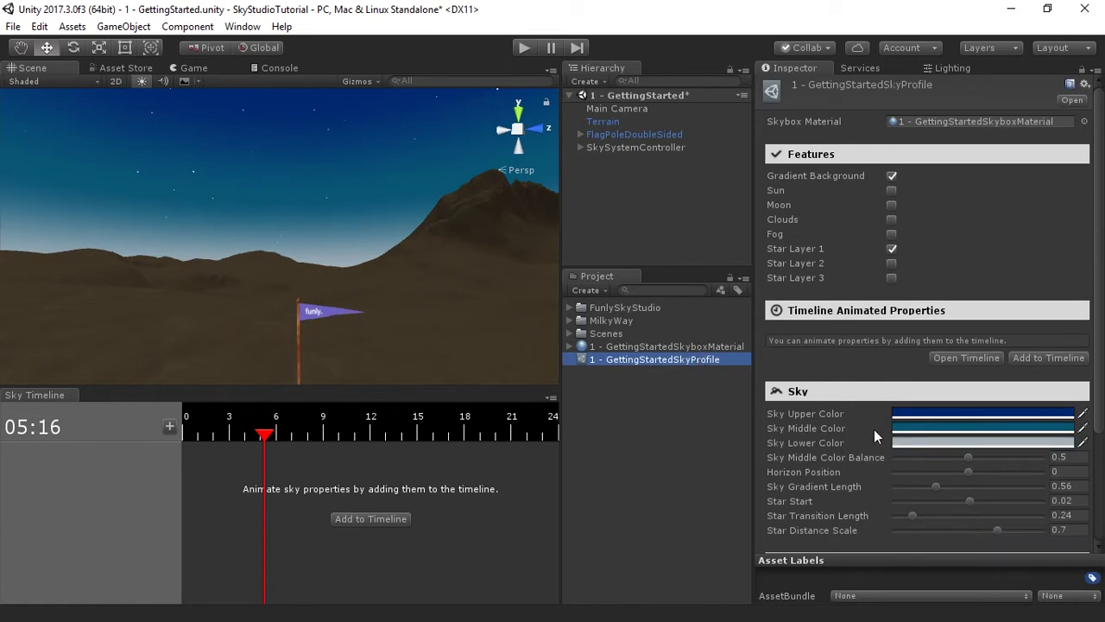
# Set Horizon Position to -0.03 and Sky Lower Color to pale sandy yellow (D6CEA0FF)
pyautogui.moveTo(968, 472); pyautogui.dragTo(965, 476)
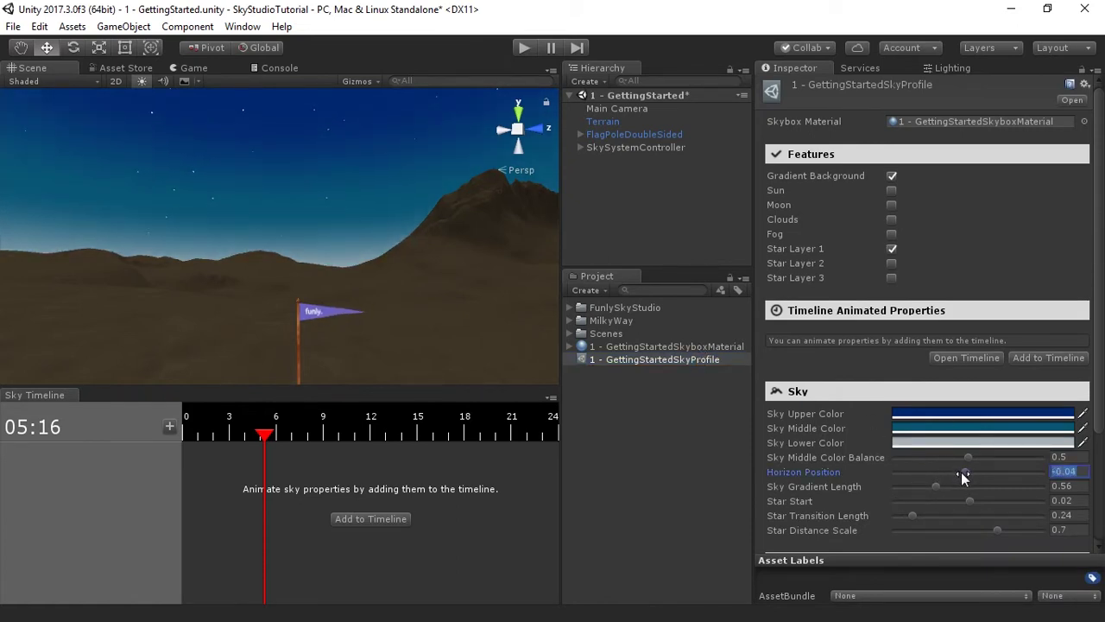
pyautogui.click(966, 441)
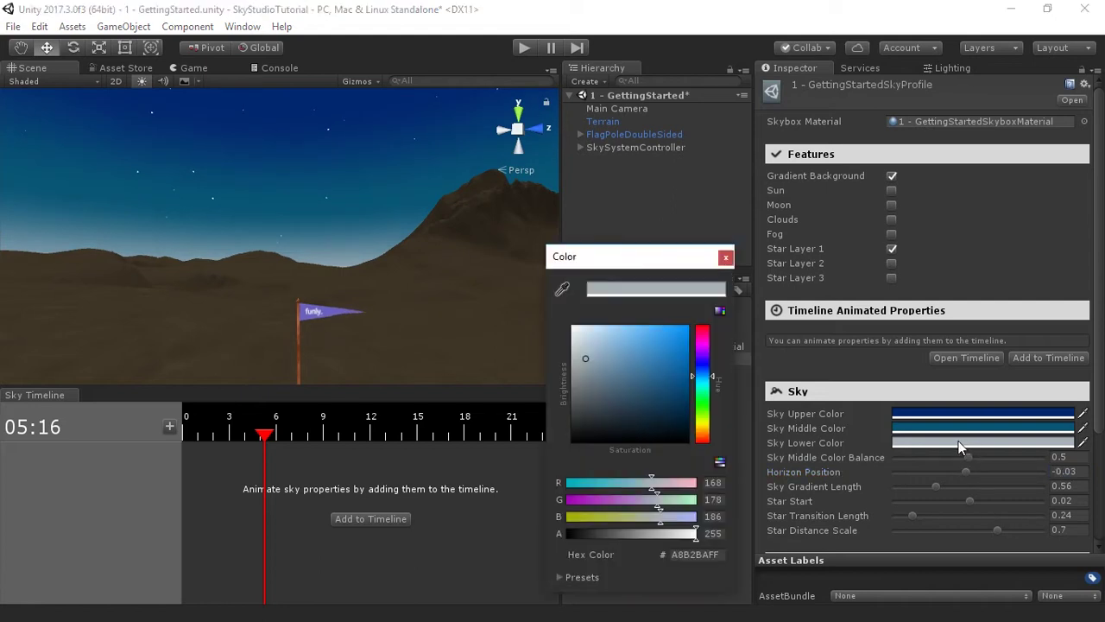
pyautogui.moveTo(596, 339)
pyautogui.mouseDown()
pyautogui.moveTo(563, 360)
pyautogui.moveTo(612, 353)
pyautogui.moveTo(602, 346)
pyautogui.mouseUp()
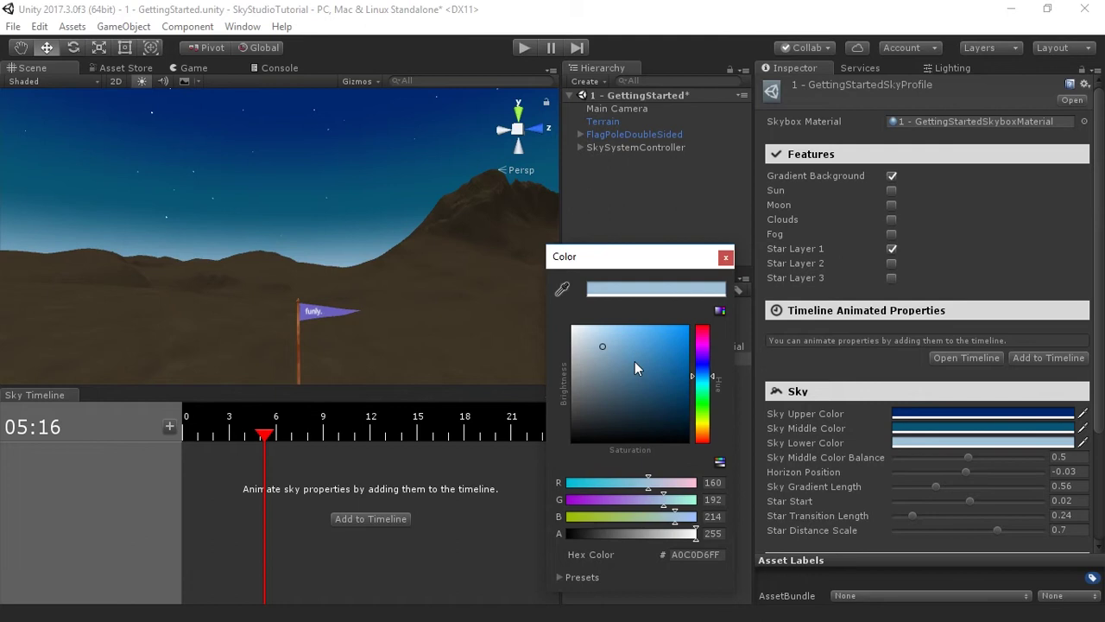
pyautogui.click(699, 425)
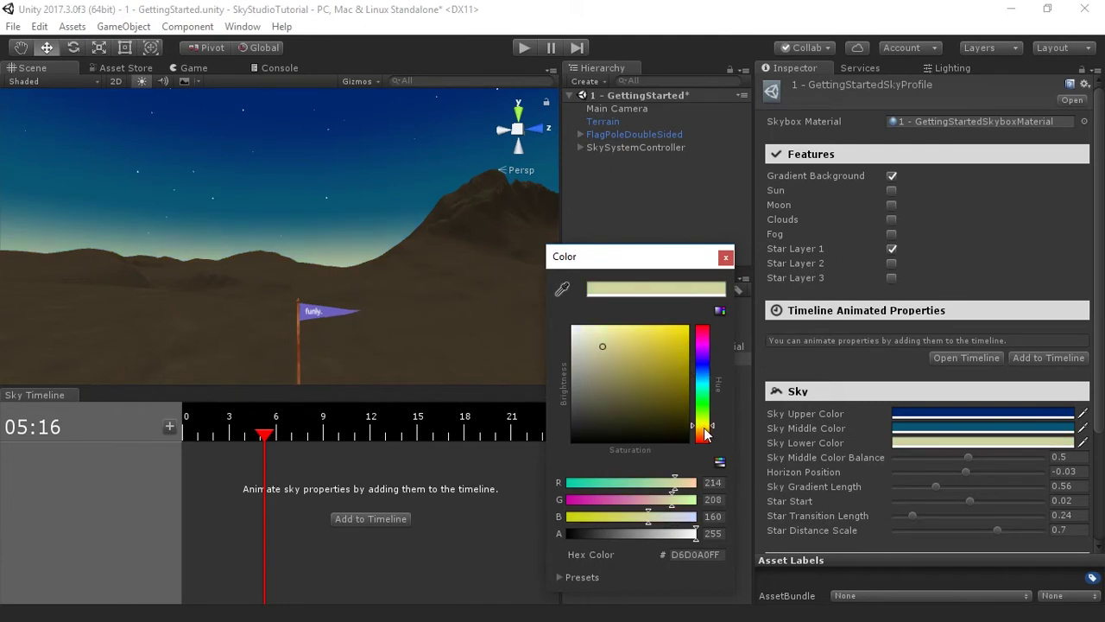
pyautogui.click(725, 258)
pyautogui.keyDown('alt'); pyautogui.moveTo(389, 214); pyautogui.dragTo(291, 237); pyautogui.keyUp('alt')
pyautogui.scroll(-2, 829, 401)
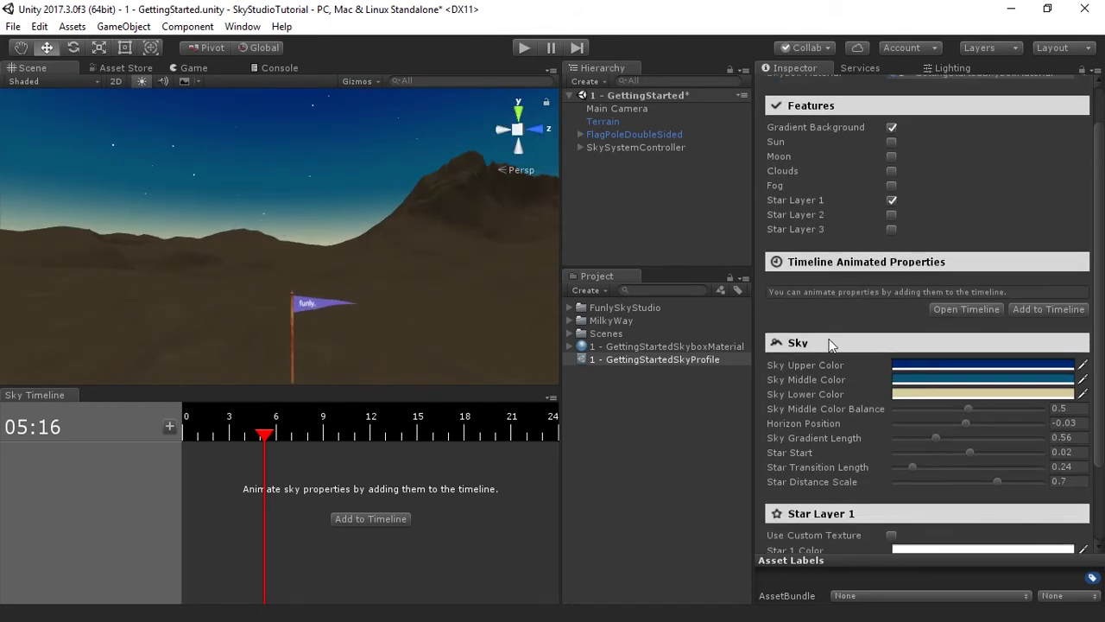